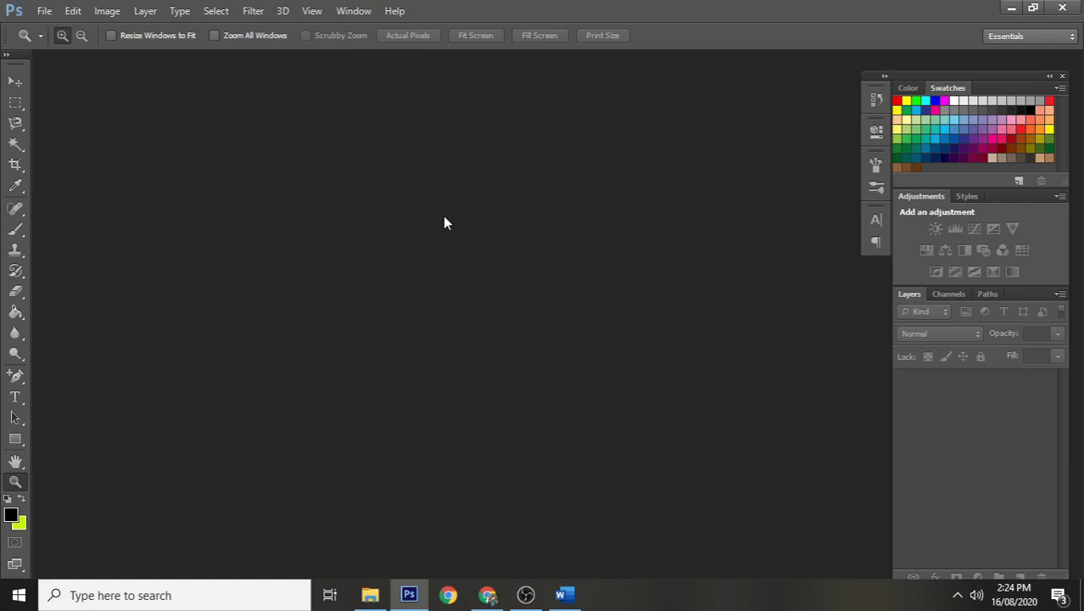
- Open the handwritten signature JPG from the Downloads folder
left_click(40, 11)
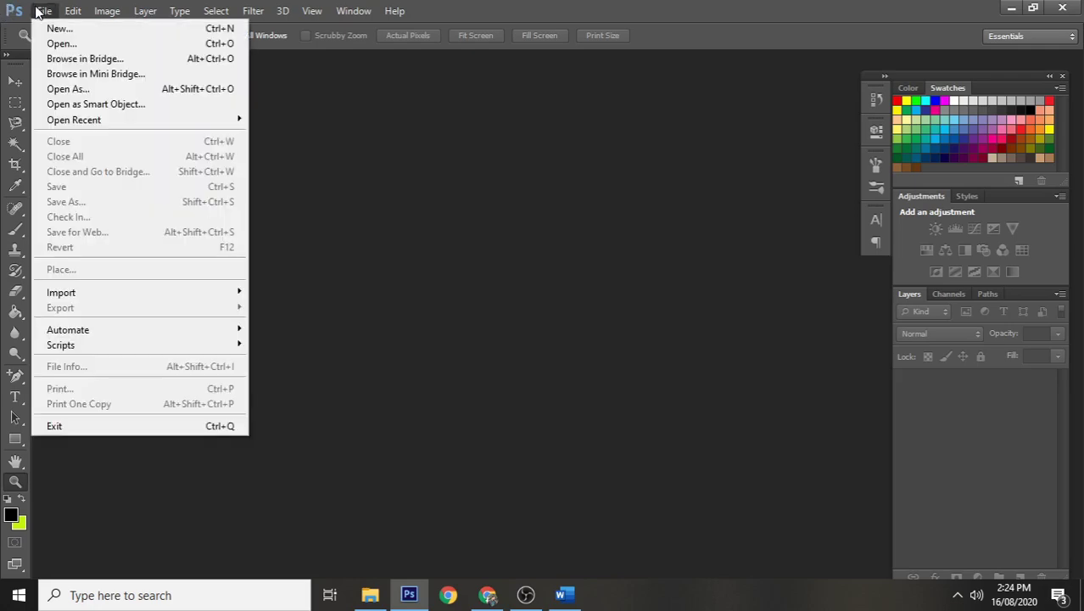
left_click(67, 46)
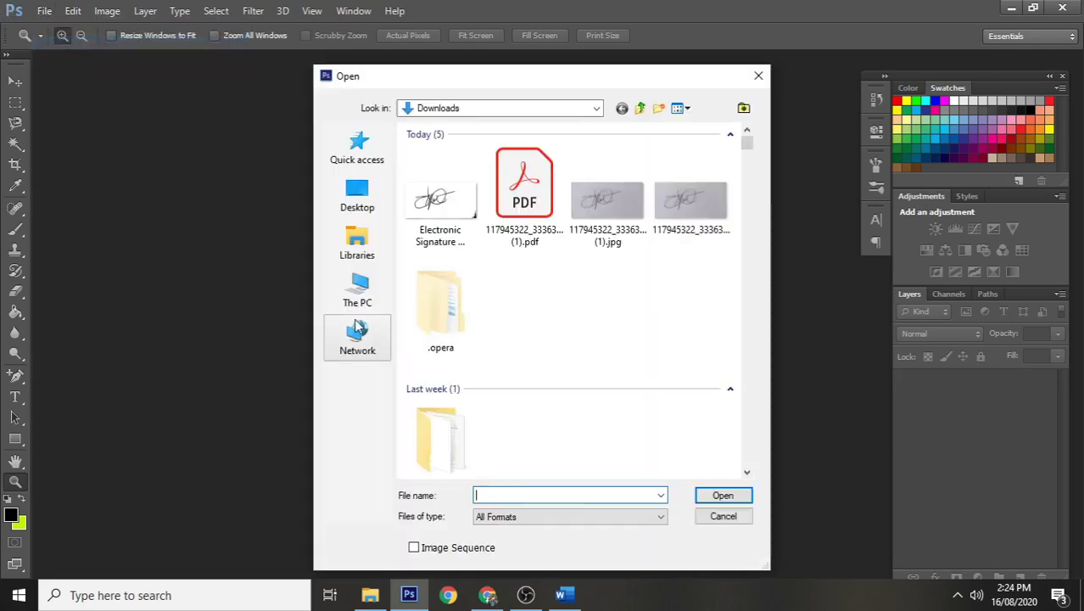
left_click(603, 208)
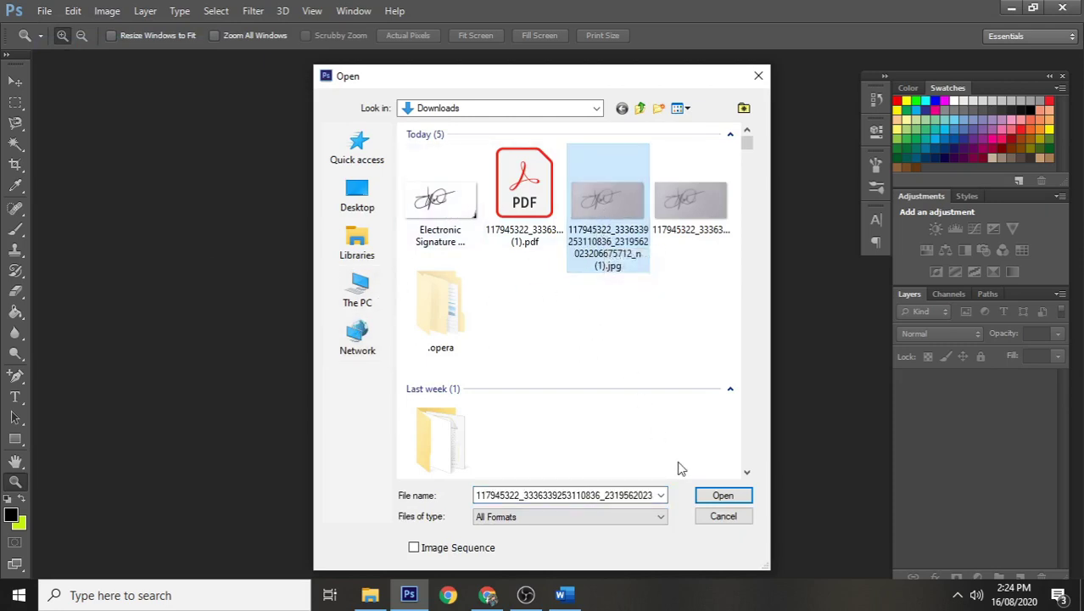
left_click(723, 496)
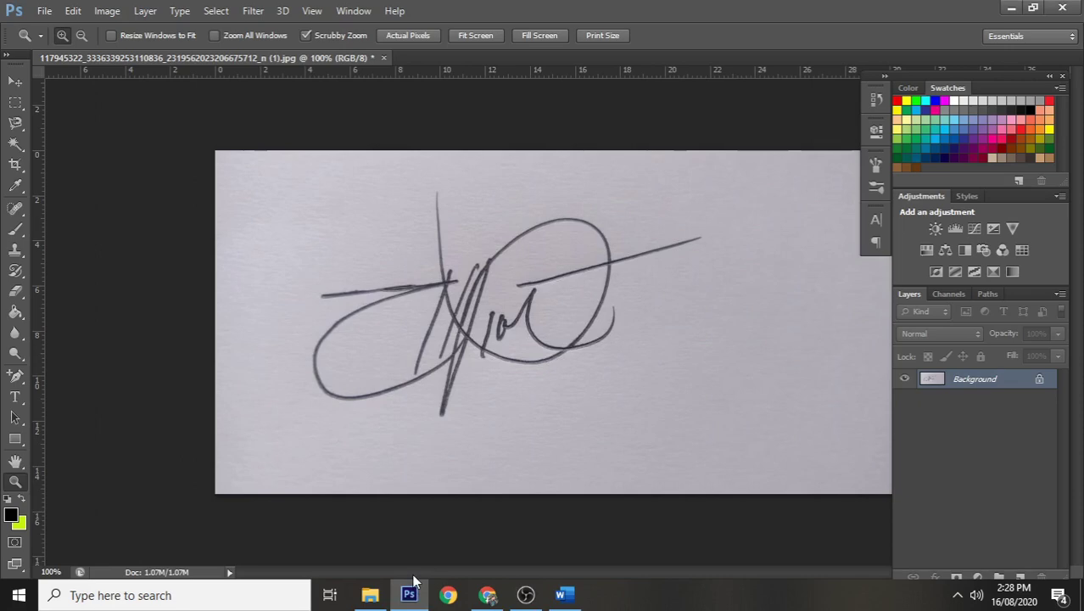
- Duplicate the locked Background layer as an editable Layer 1
right_click(994, 388)
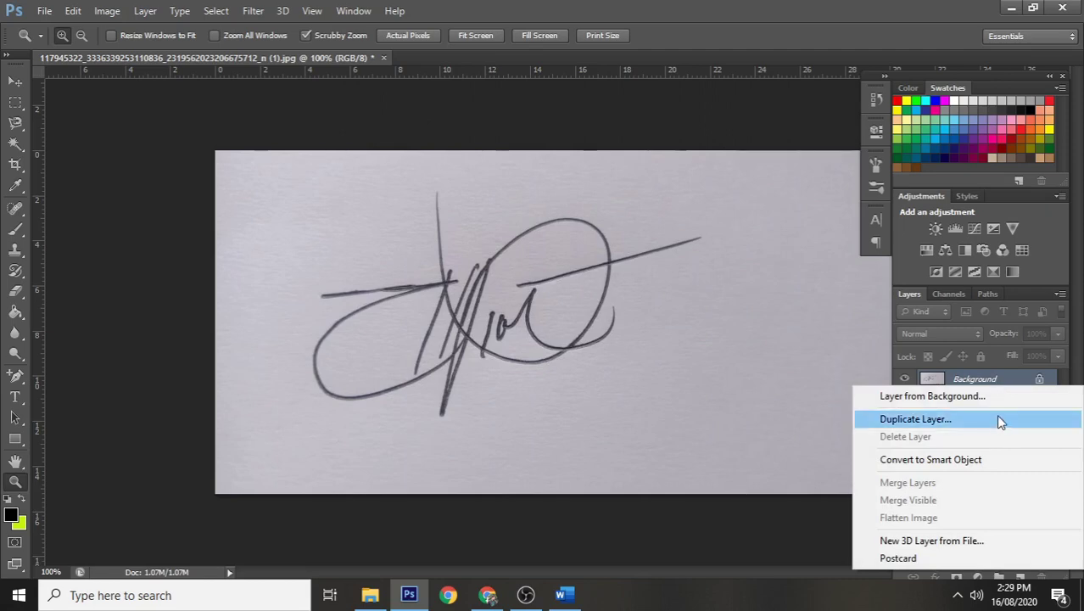
left_click(998, 381)
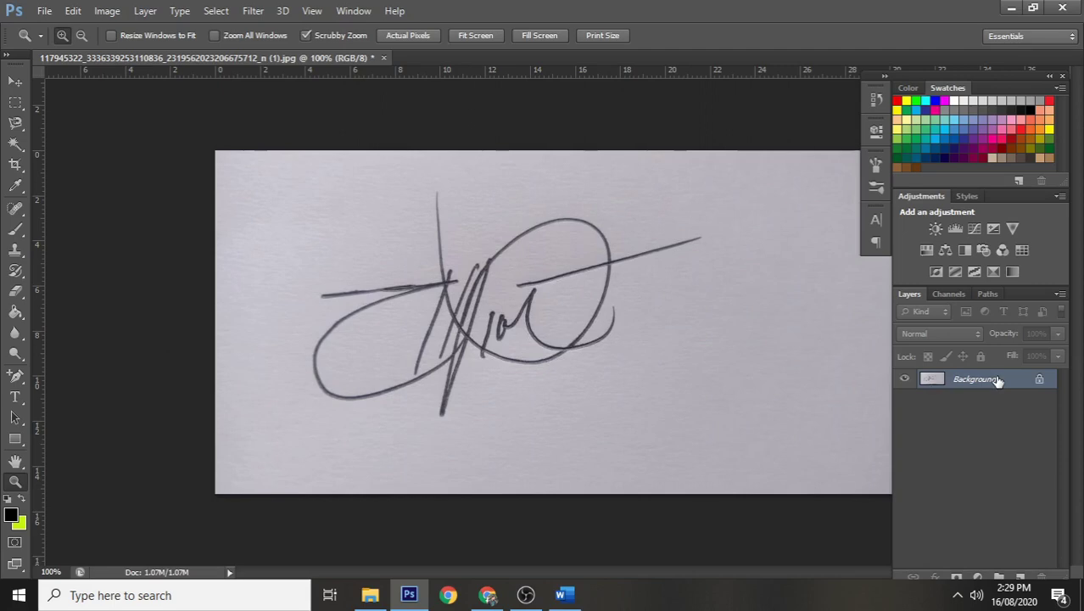
key("ctrl+j")
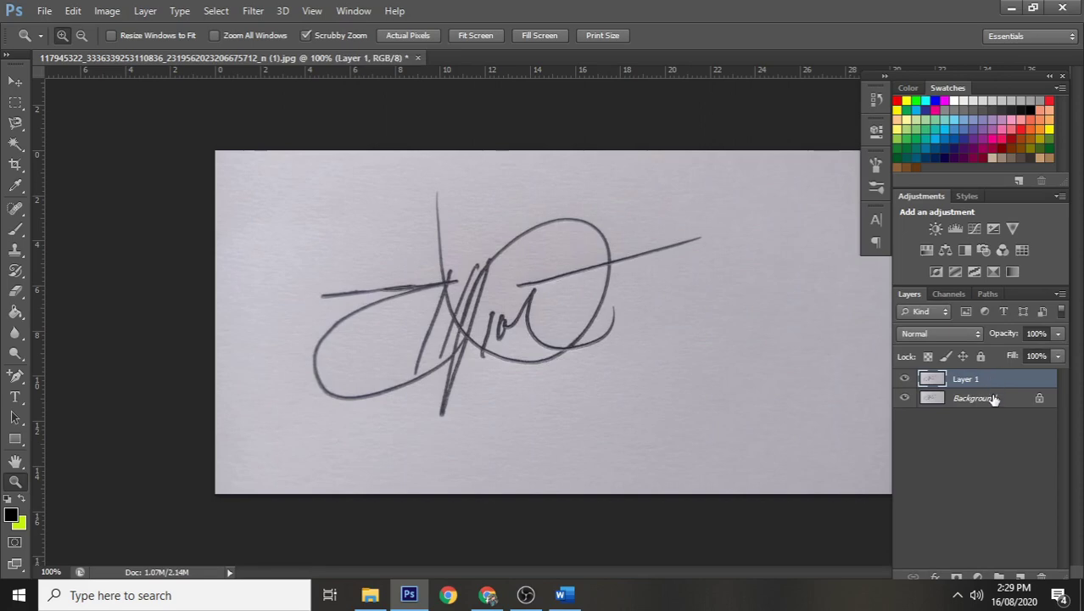
- Delete the original Background layer, leaving only Layer 1
left_click(992, 398)
left_click(999, 388)
left_click(994, 398)
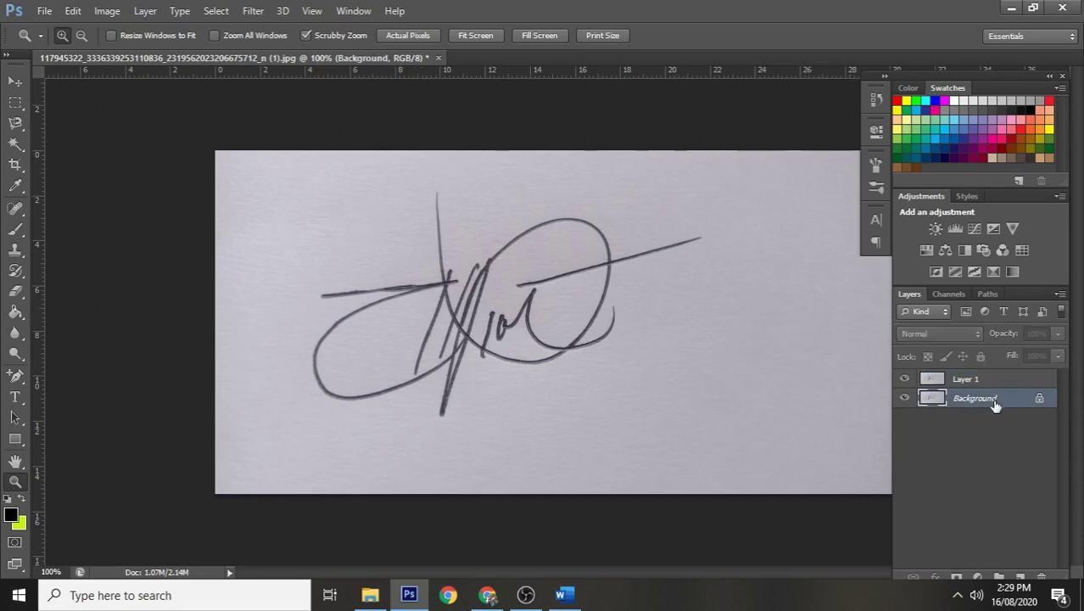
left_click(1000, 390)
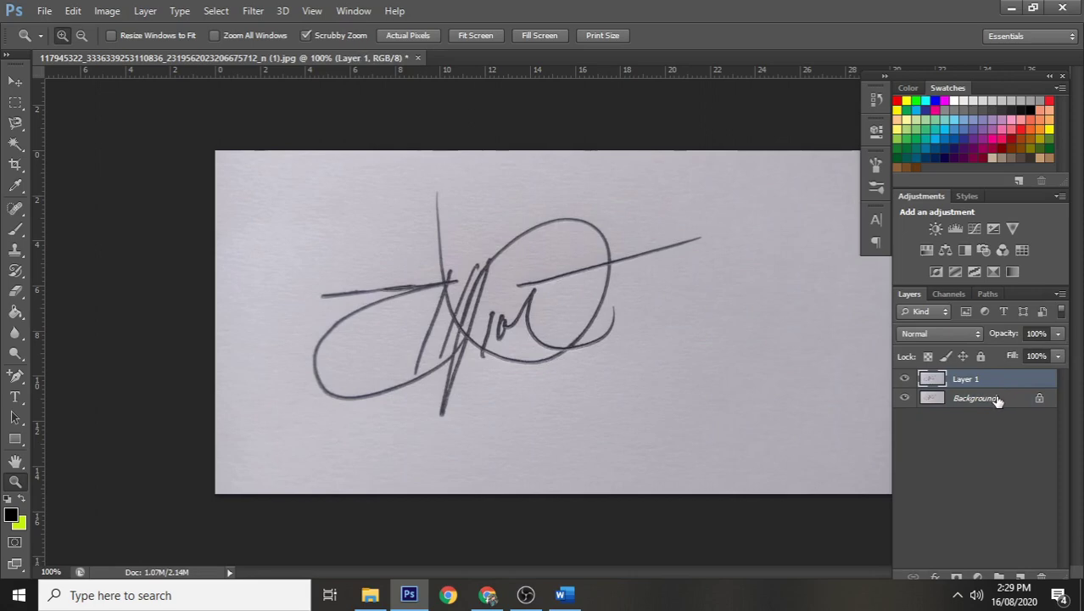
left_click(998, 400)
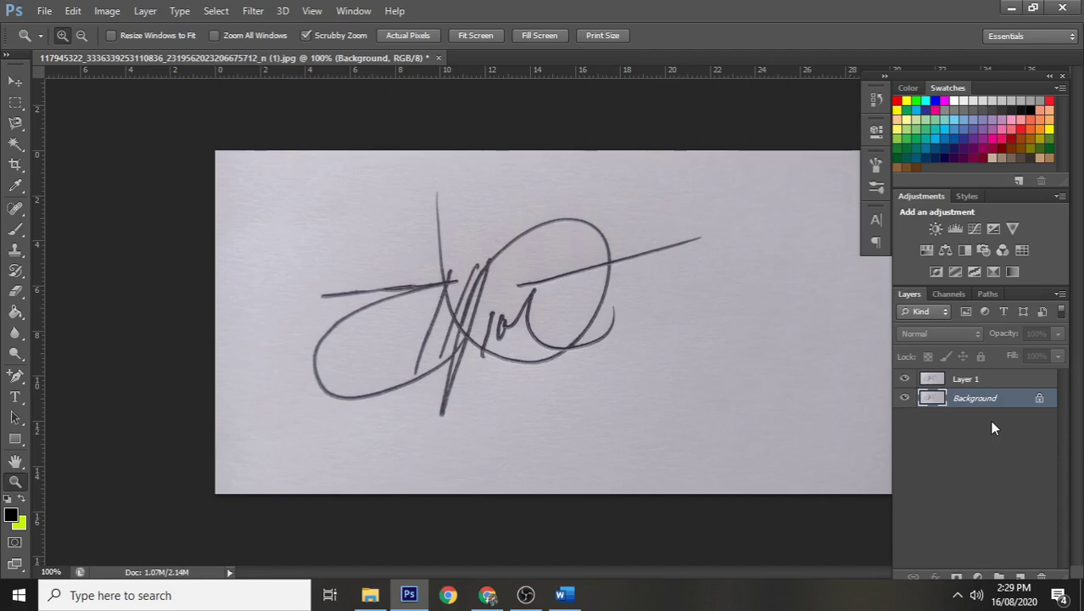
key("Delete")
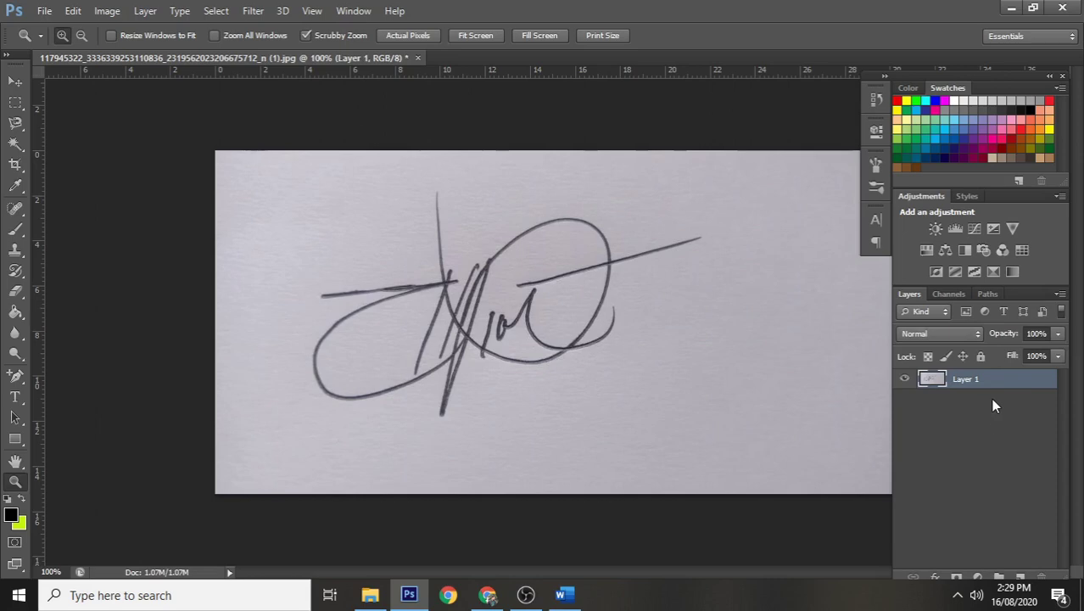
- Add an empty Layer 2, reselect Layer 1, and switch to the Magic Wand Tool
left_click(1021, 575)
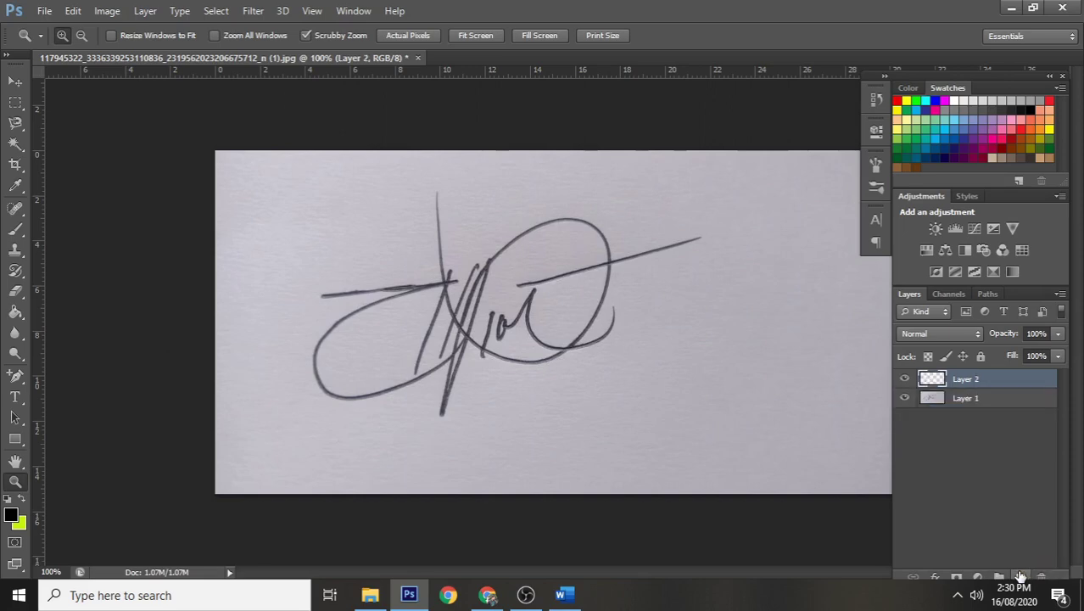
left_click(947, 405)
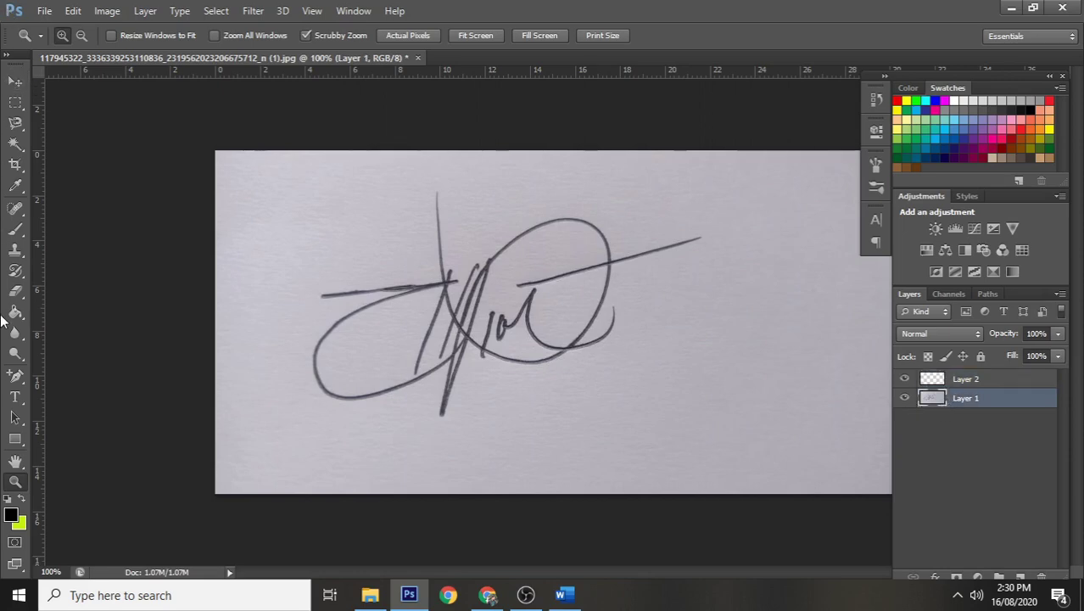
left_click(17, 144)
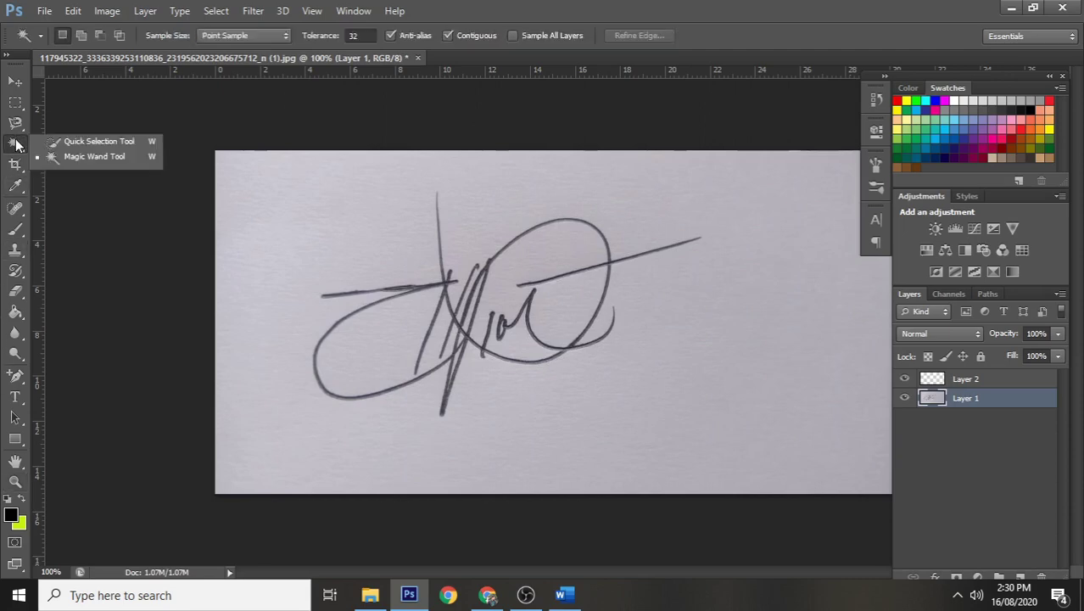
left_click(78, 142)
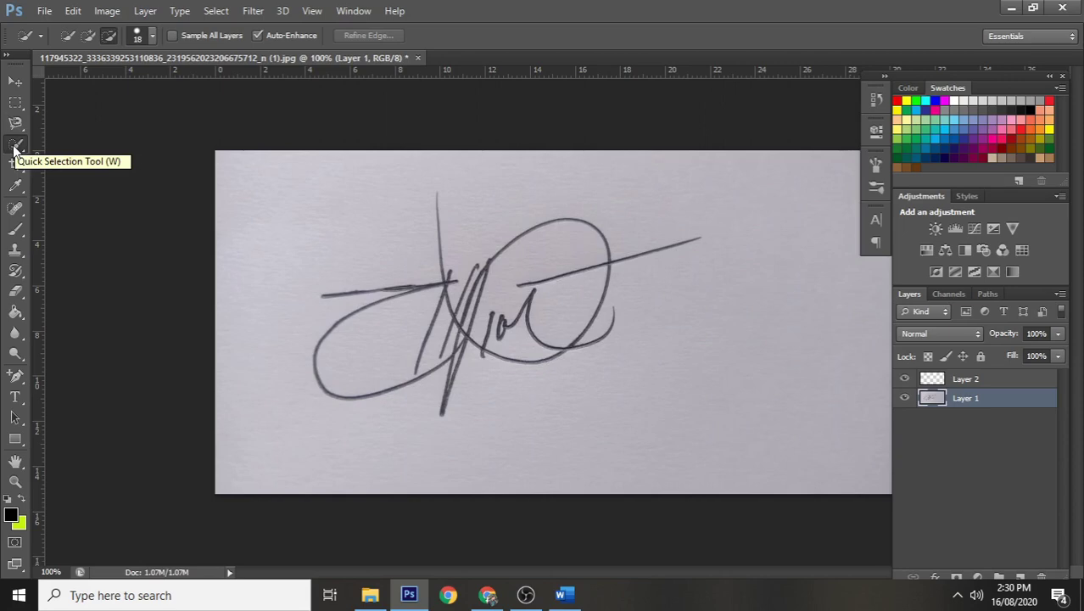
right_click(14, 148)
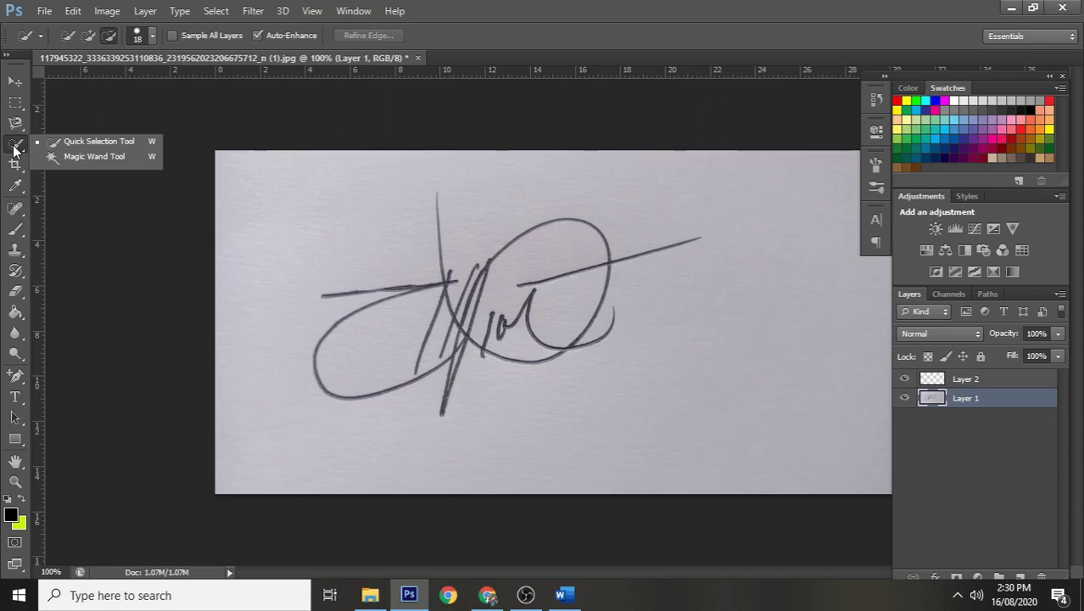
left_click(56, 159)
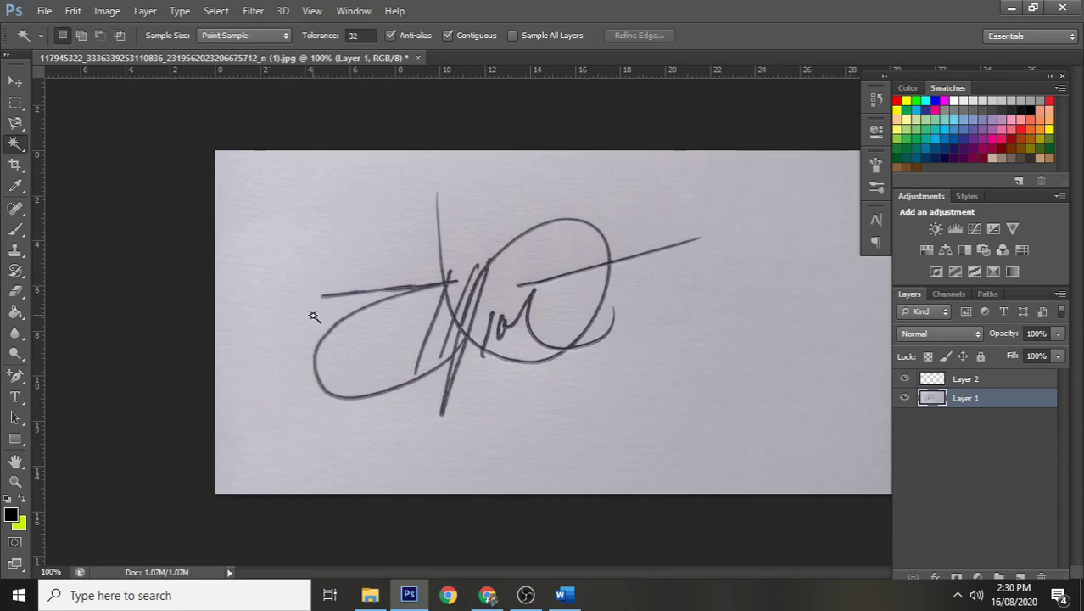
- Select the paper around the signature with the Magic Wand and delete it to transparency
left_click(351, 236)
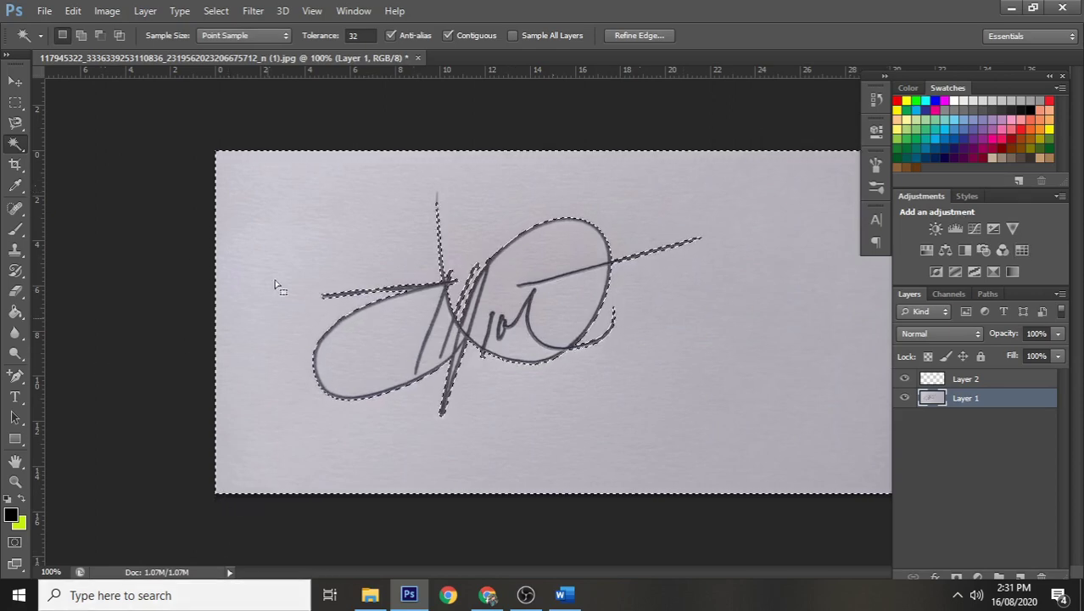
right_click(296, 218)
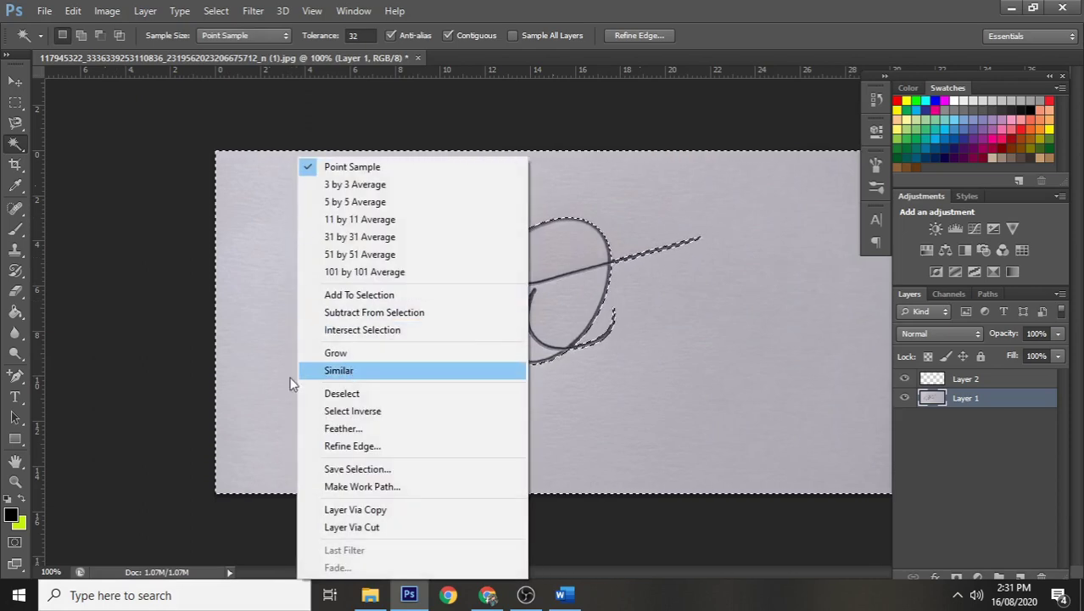
left_click(213, 394)
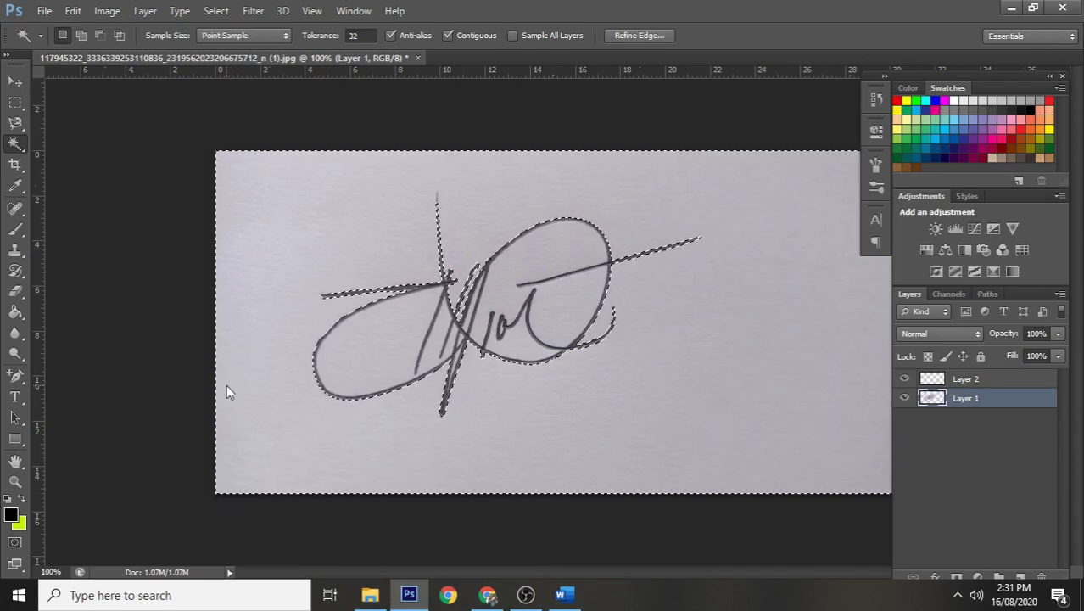
key("Delete")
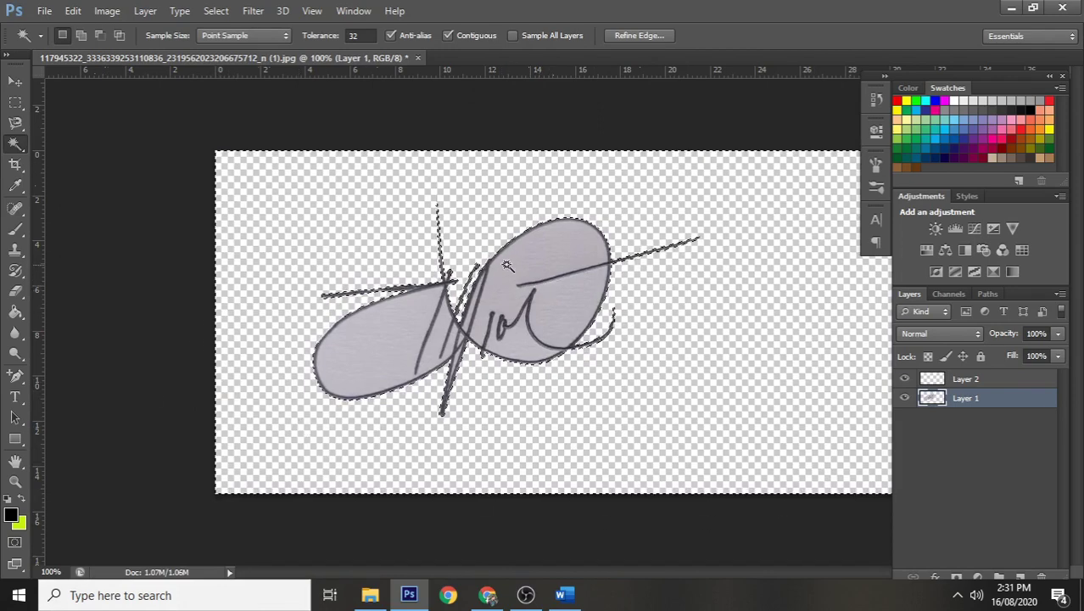
- Delete the grey paper inside the signature's left and right loops
left_click(355, 343)
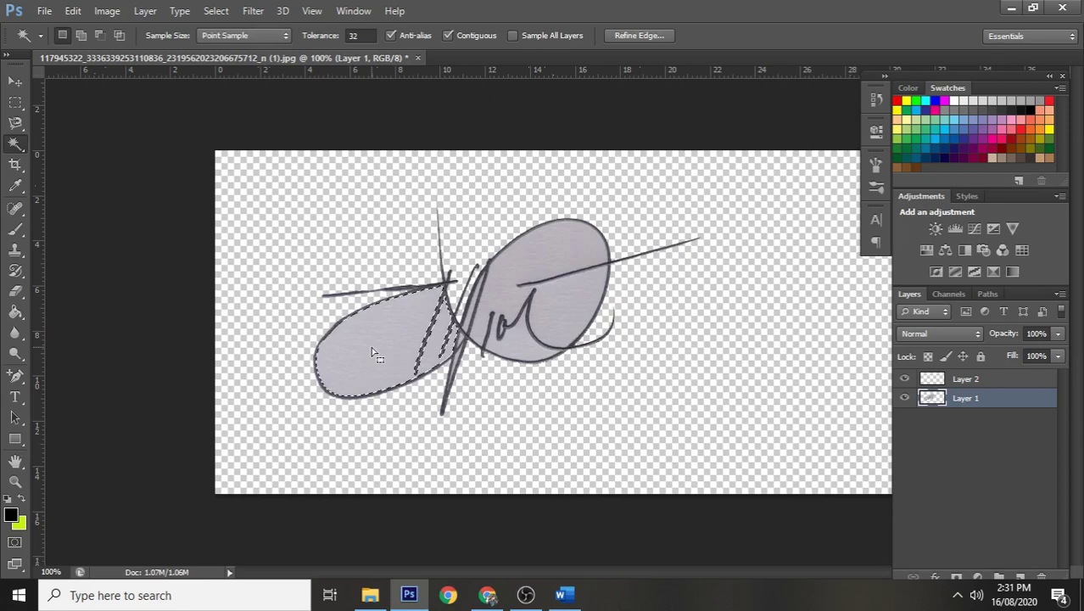
key("Delete")
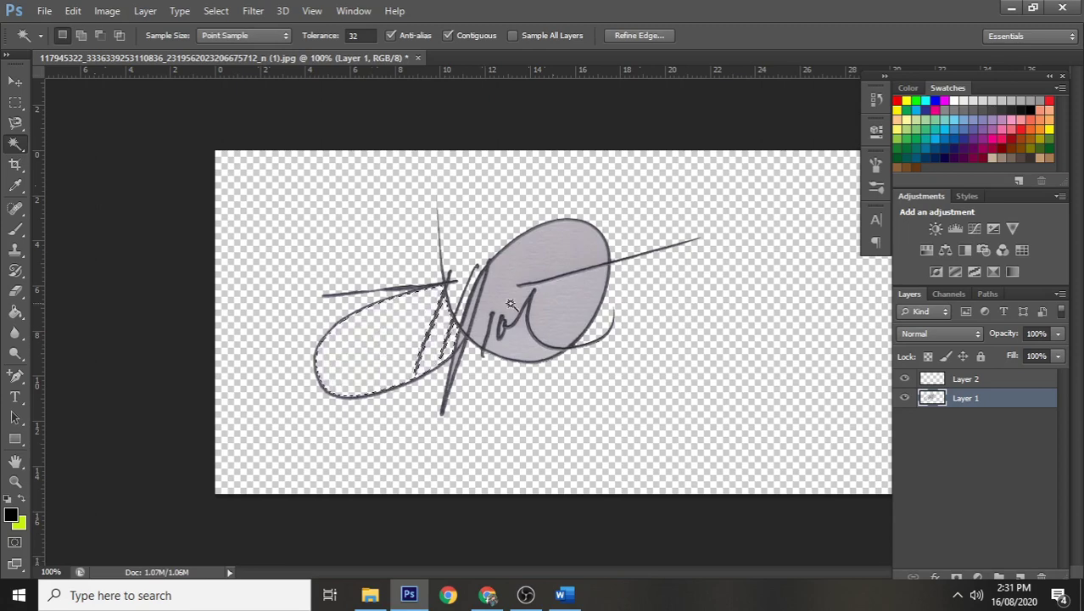
left_click(526, 265)
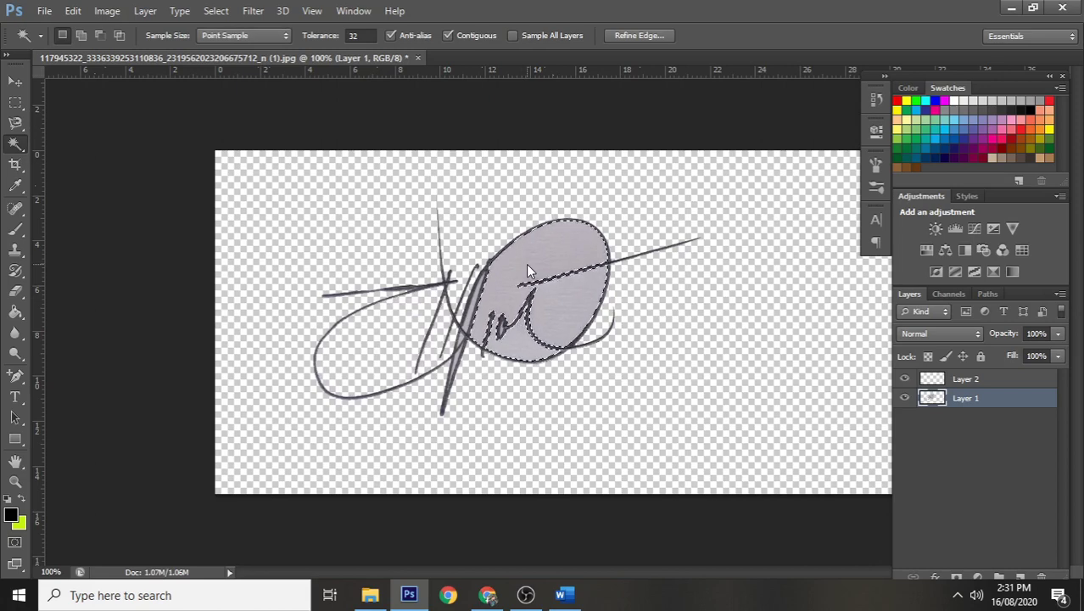
key("Delete")
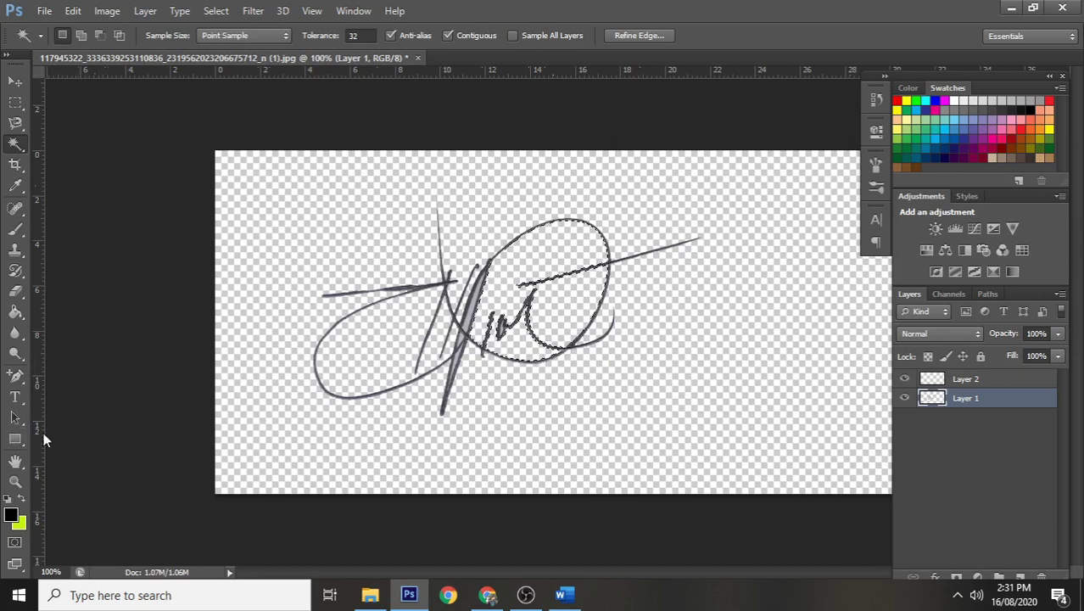
left_click(15, 481)
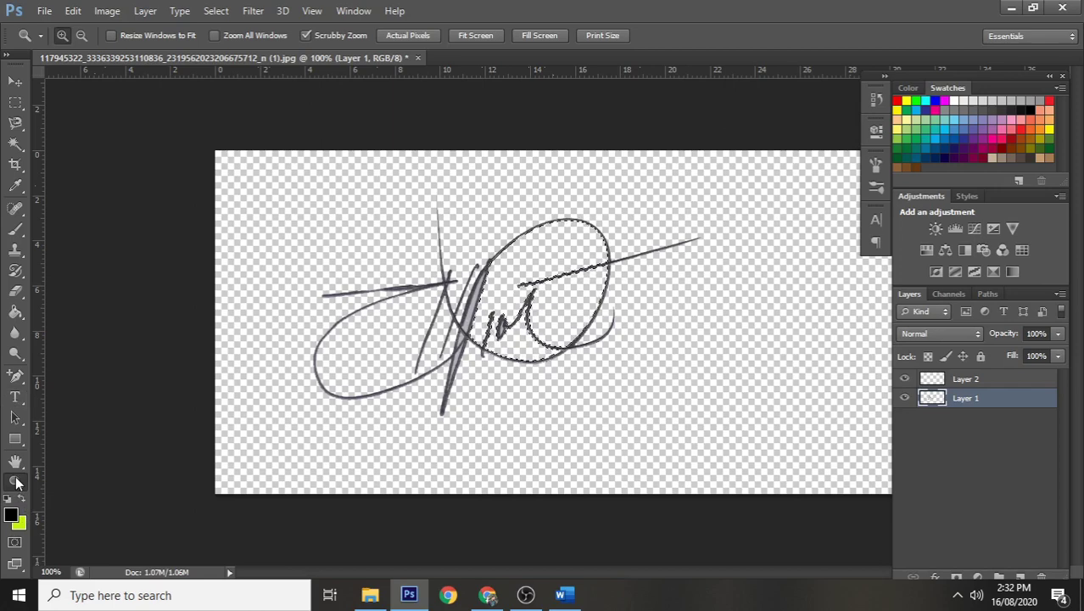
- Zoom in, check leftover grey patches, deselect, and fit the signature to the screen
left_click(372, 273)
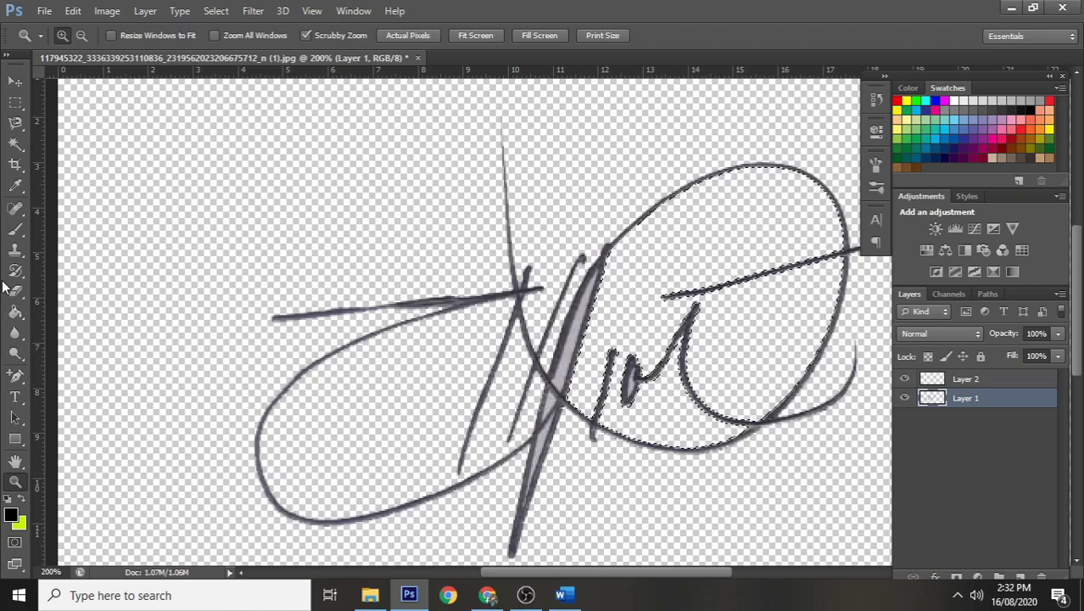
left_click(15, 148)
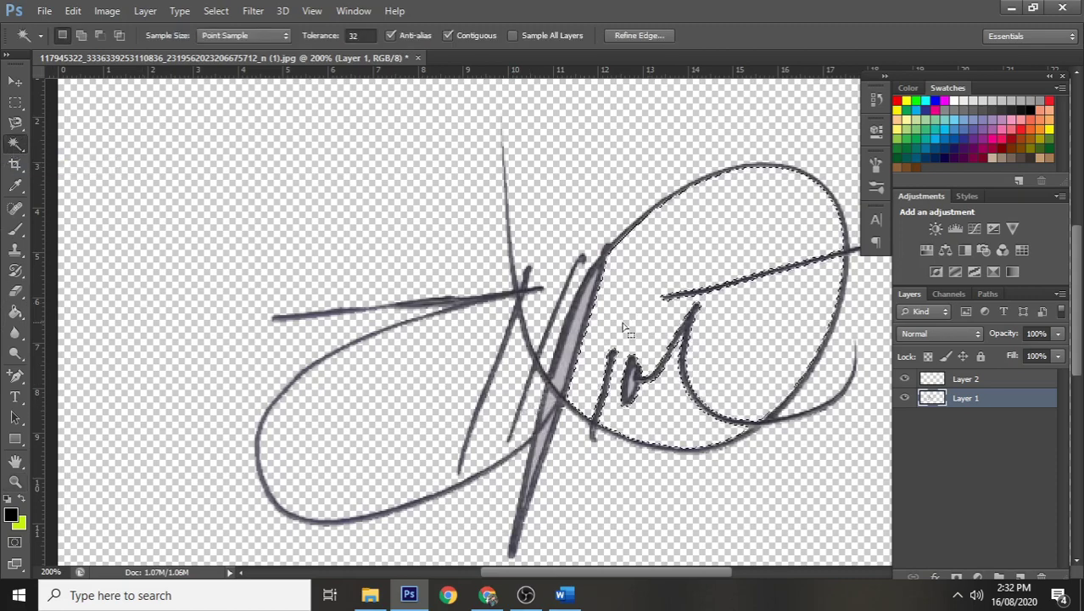
left_click(574, 325)
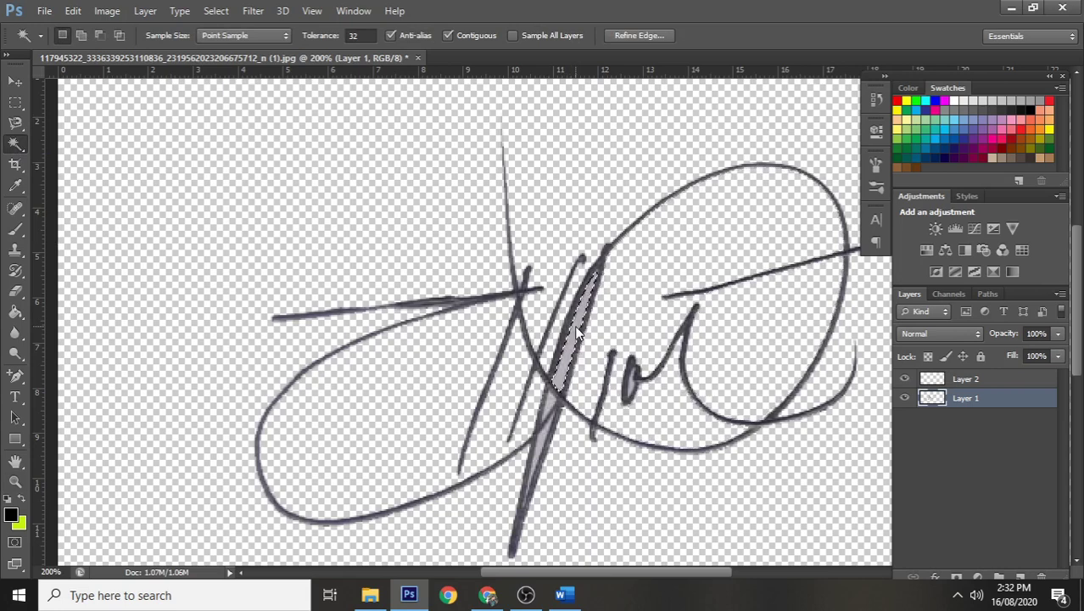
left_click(550, 406)
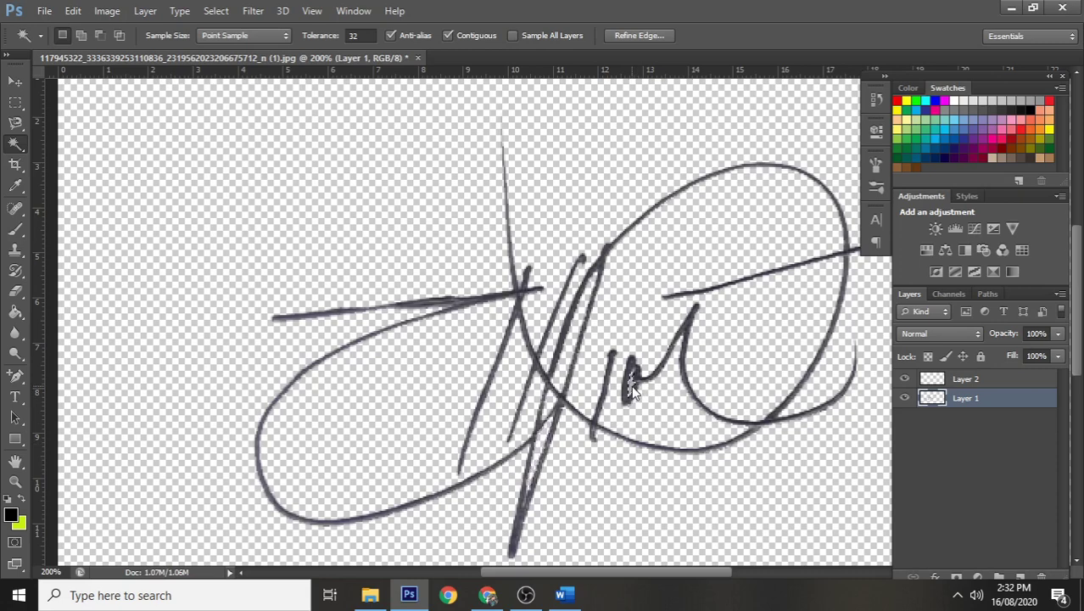
key("ctrl+d")
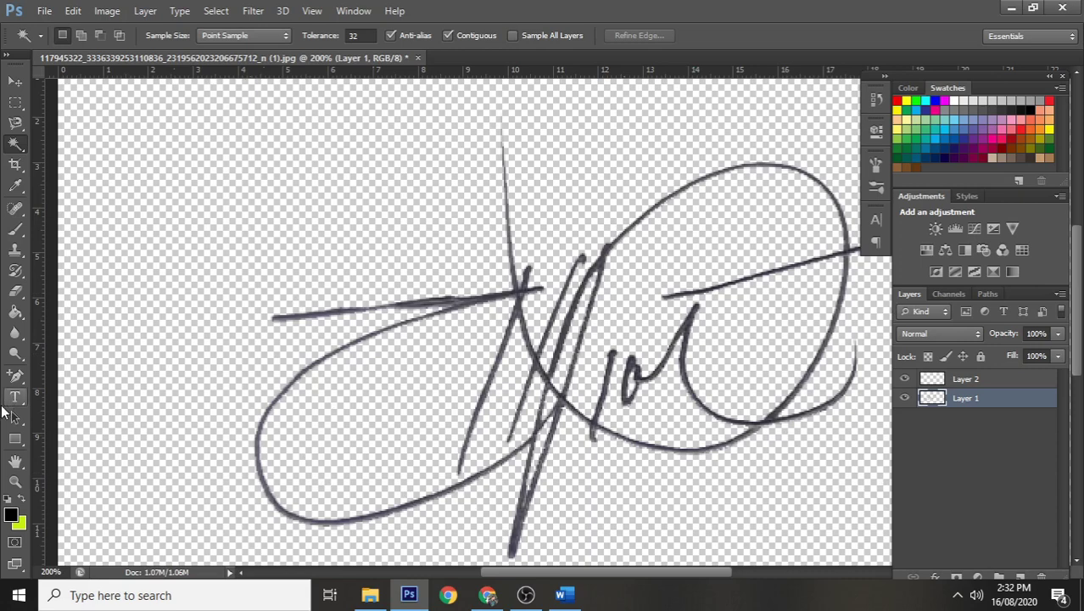
left_click(12, 483)
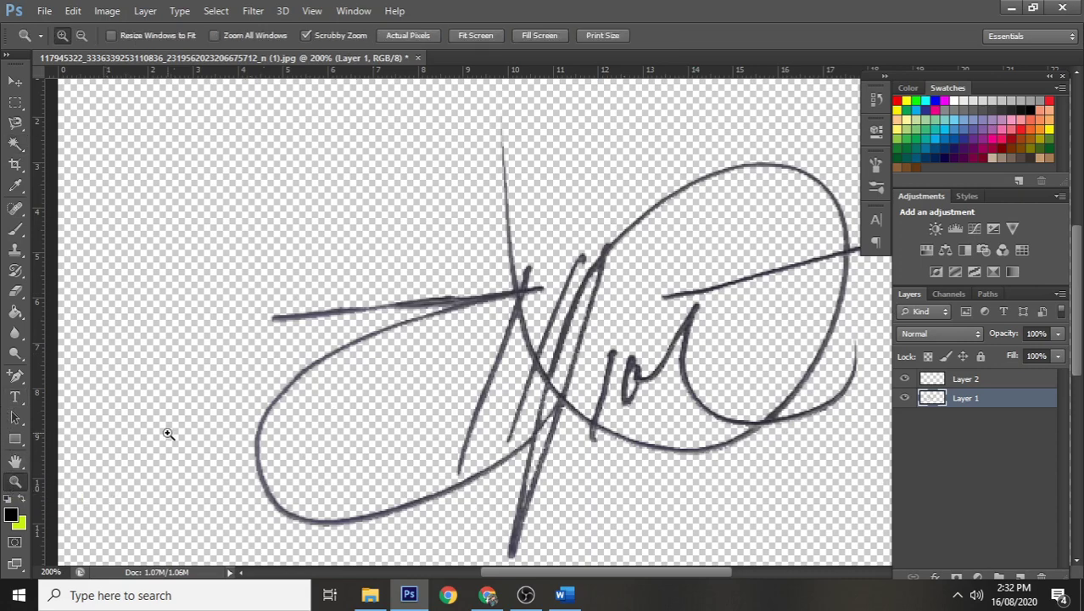
left_click(463, 40)
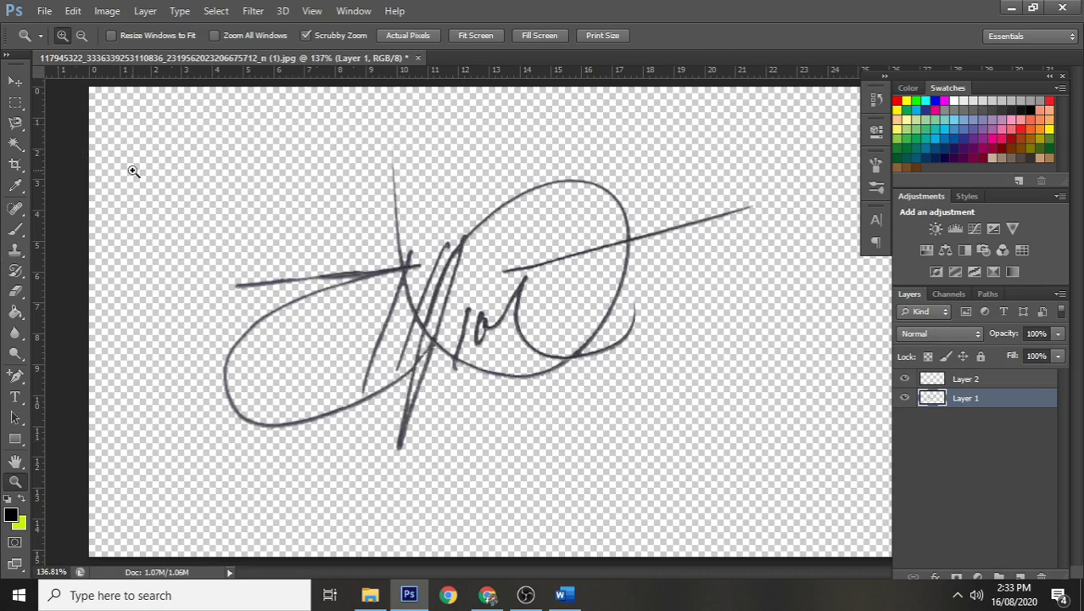
- Apply Brightness/Contrast to Layer 1 with Brightness -150 and Contrast -50
left_click(109, 11)
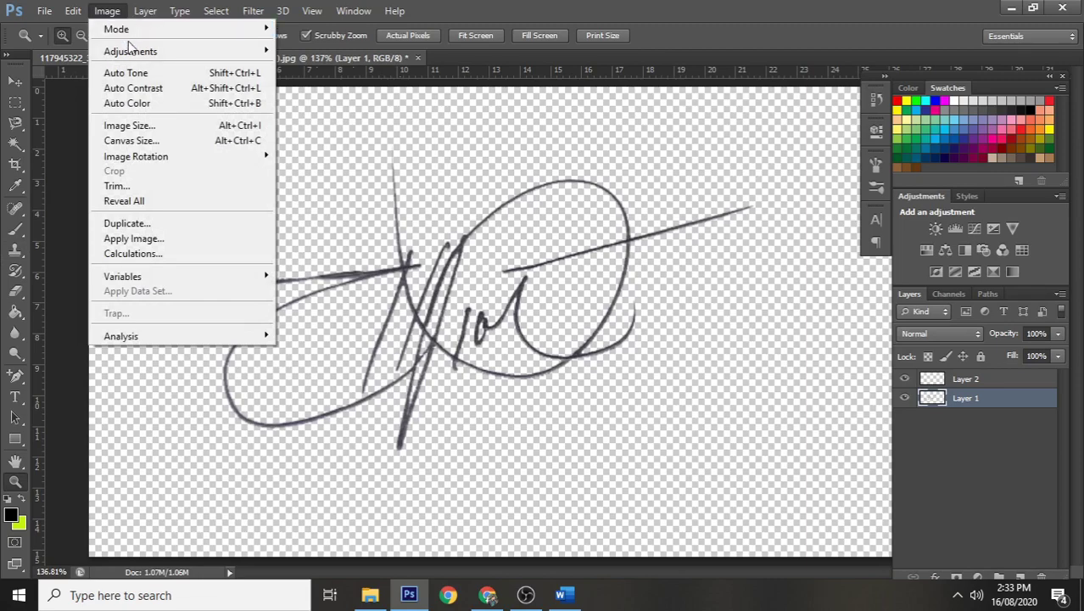
mouse_move(131, 51)
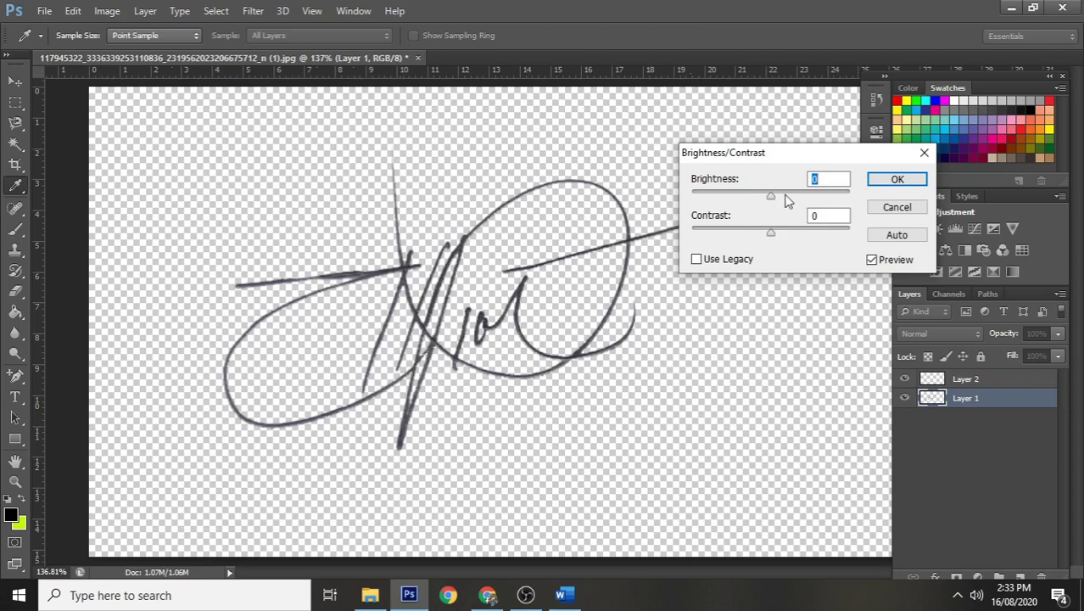
left_click_drag(771, 198, 669, 201)
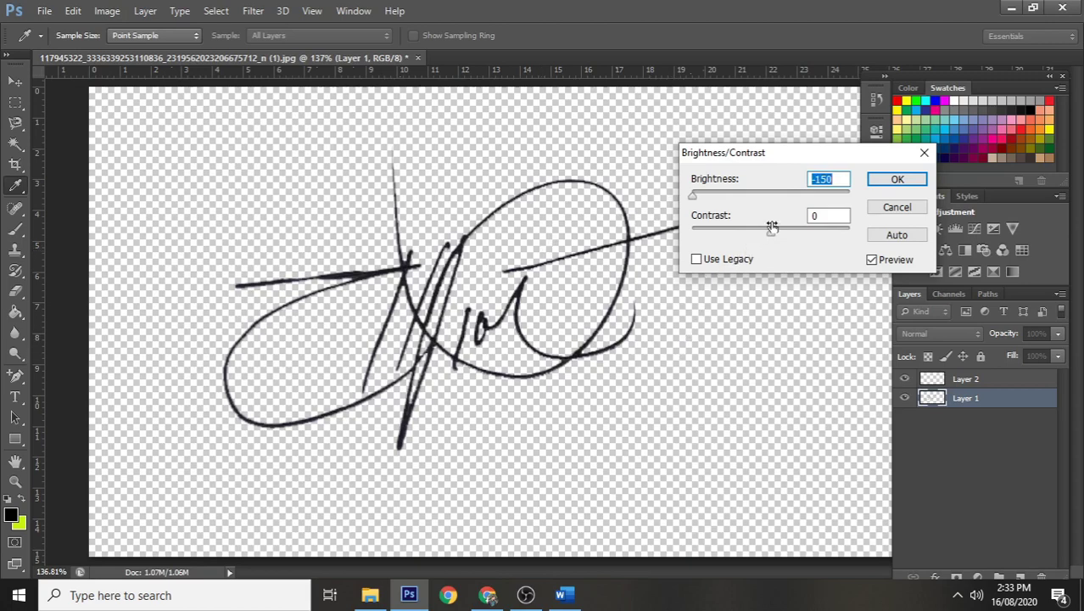
left_click_drag(771, 227, 692, 231)
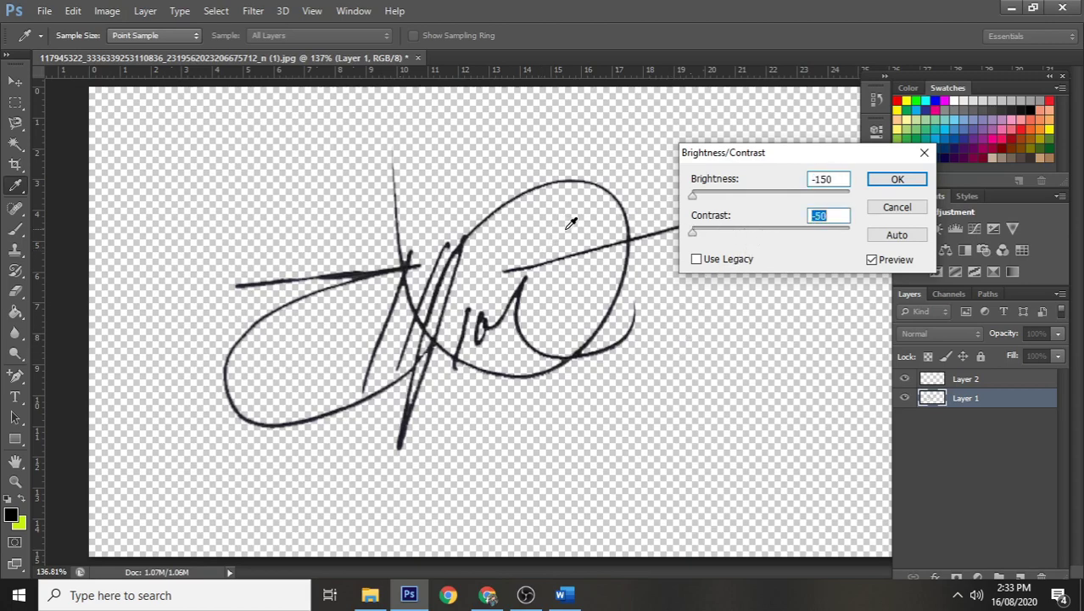
left_click(883, 189)
key("z")
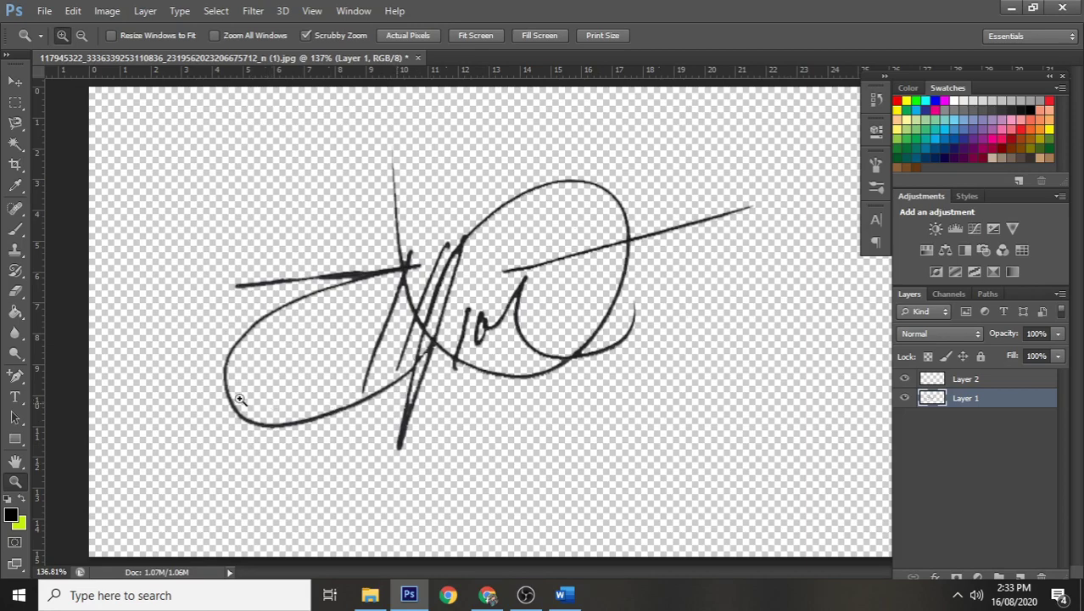
- Crop the canvas tightly around the signature, trimming the top-left, right and bottom space
left_click(16, 164)
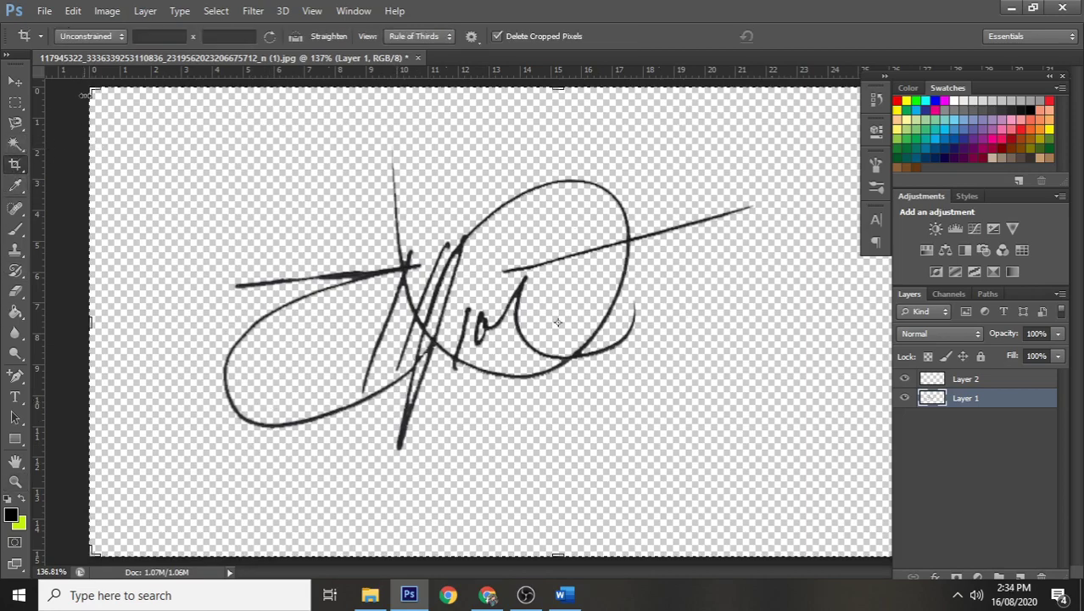
left_click_drag(92, 88, 150, 106)
left_click_drag(383, 514, 383, 514)
left_click_drag(580, 576, 634, 578)
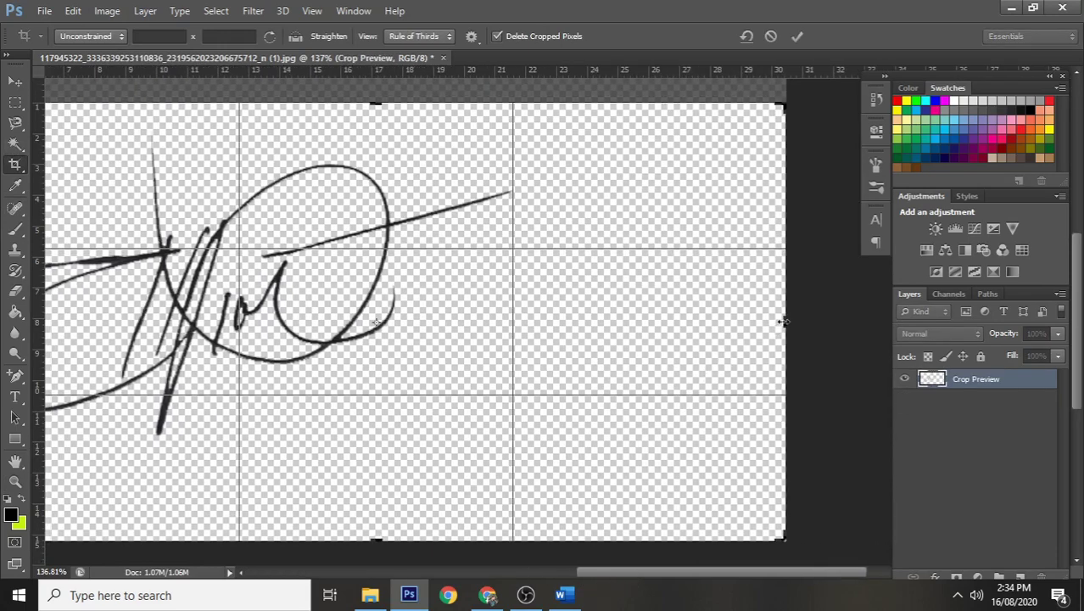
left_click_drag(782, 321, 650, 321)
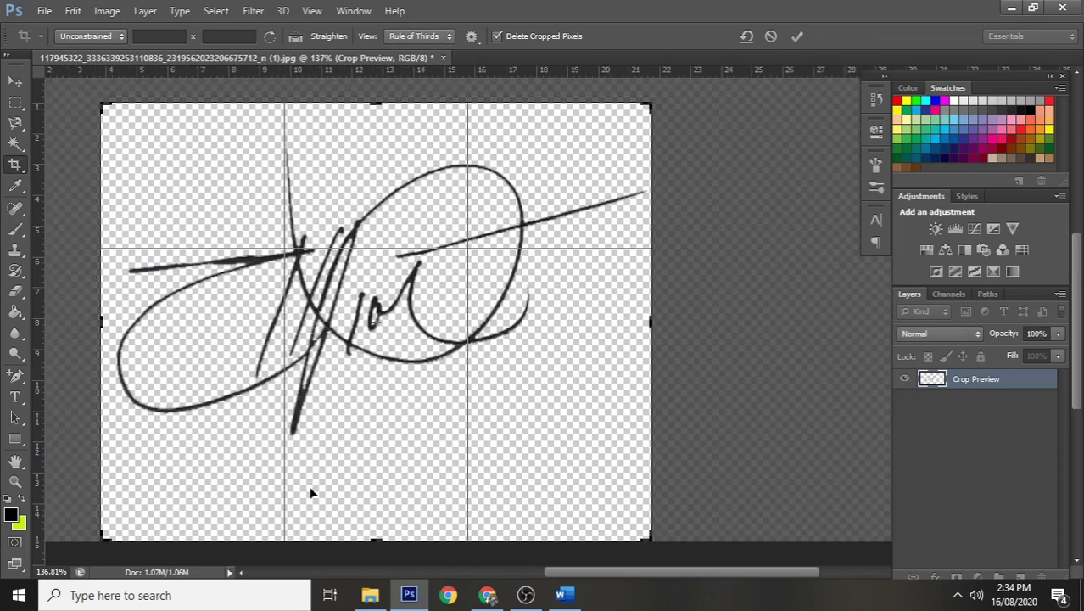
left_click_drag(375, 542, 380, 490)
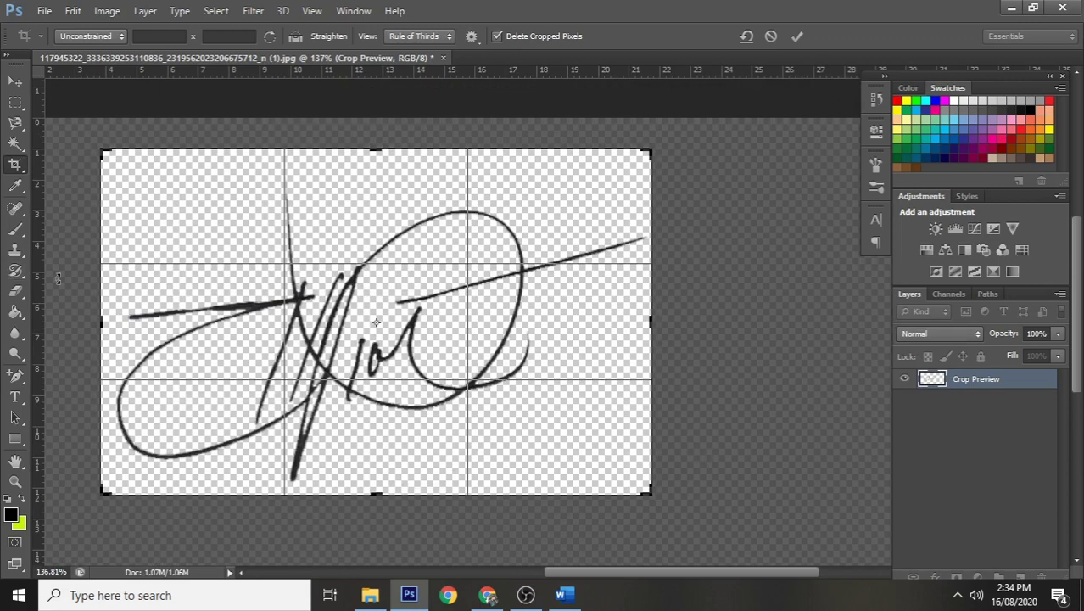
key("Return")
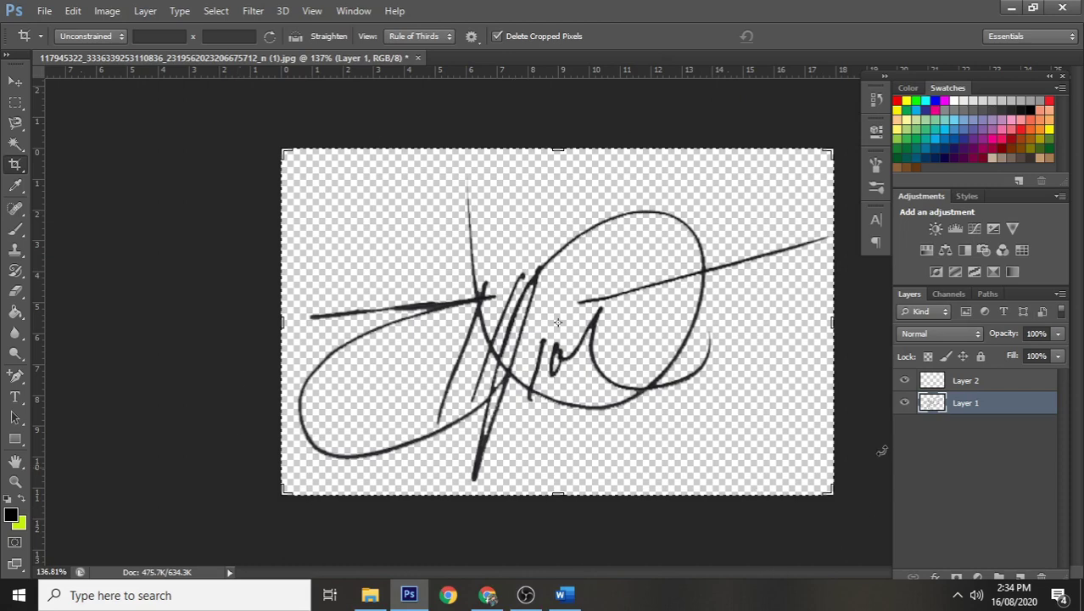
left_click(17, 82)
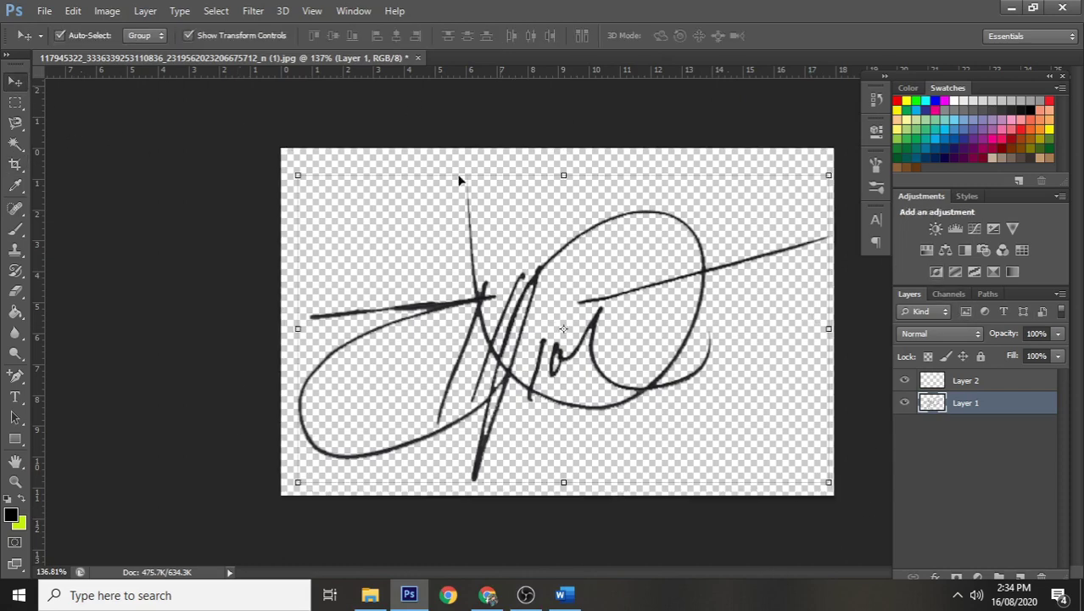
- Save the signature as PNG 'Sample E-Sign.png' in Downloads with default PNG options
left_click(296, 134)
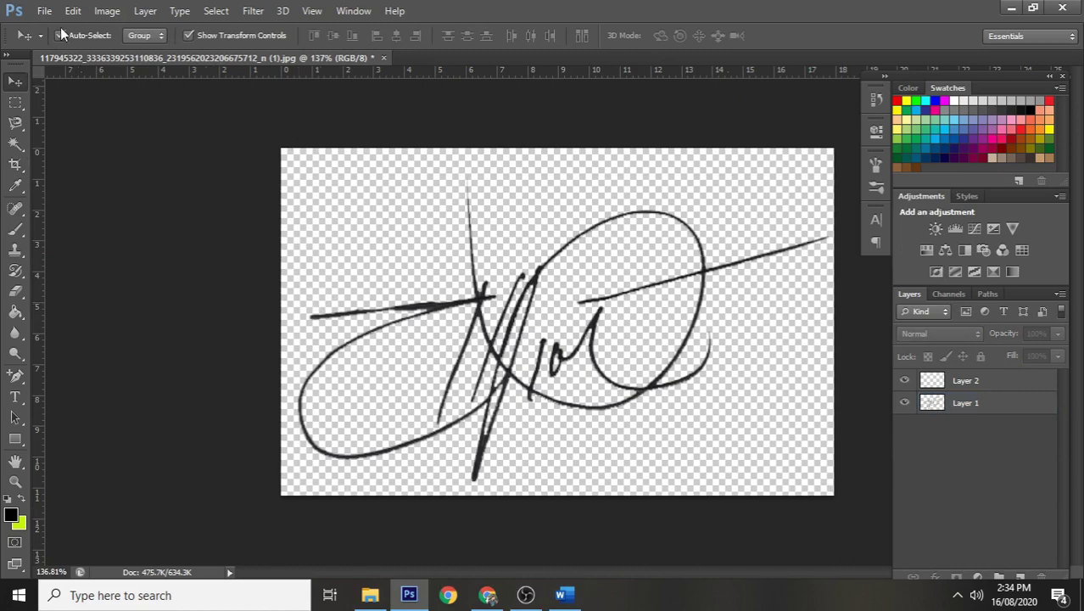
left_click(44, 9)
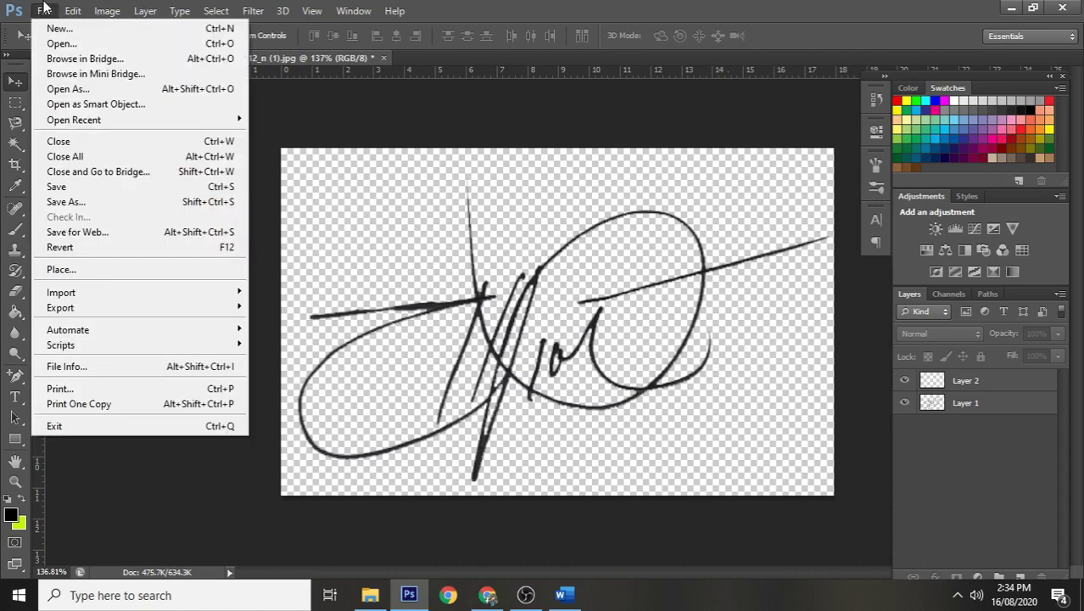
left_click(74, 201)
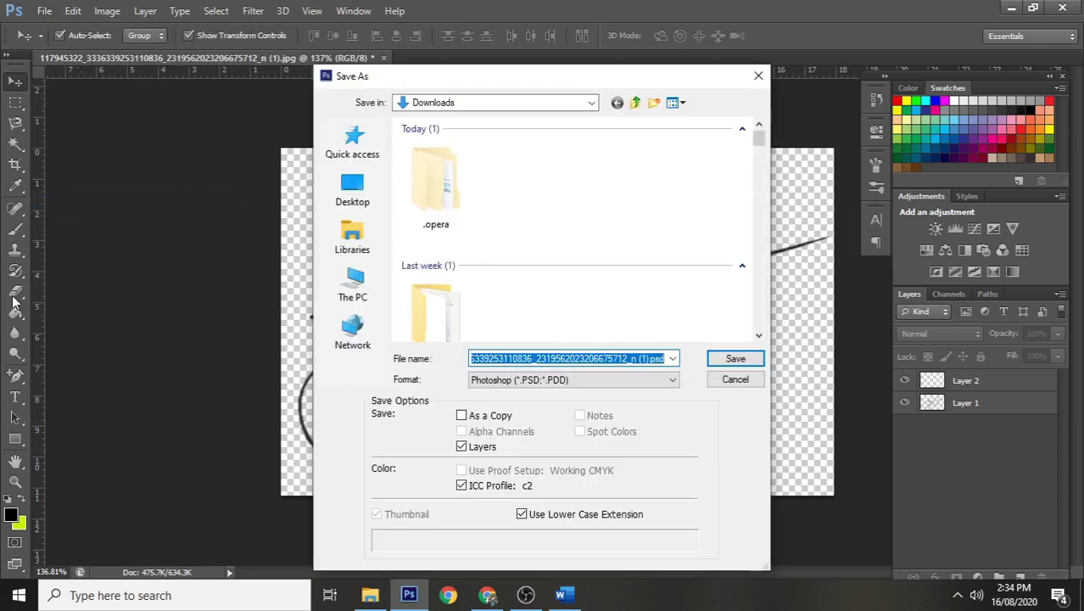
type("Sample E")
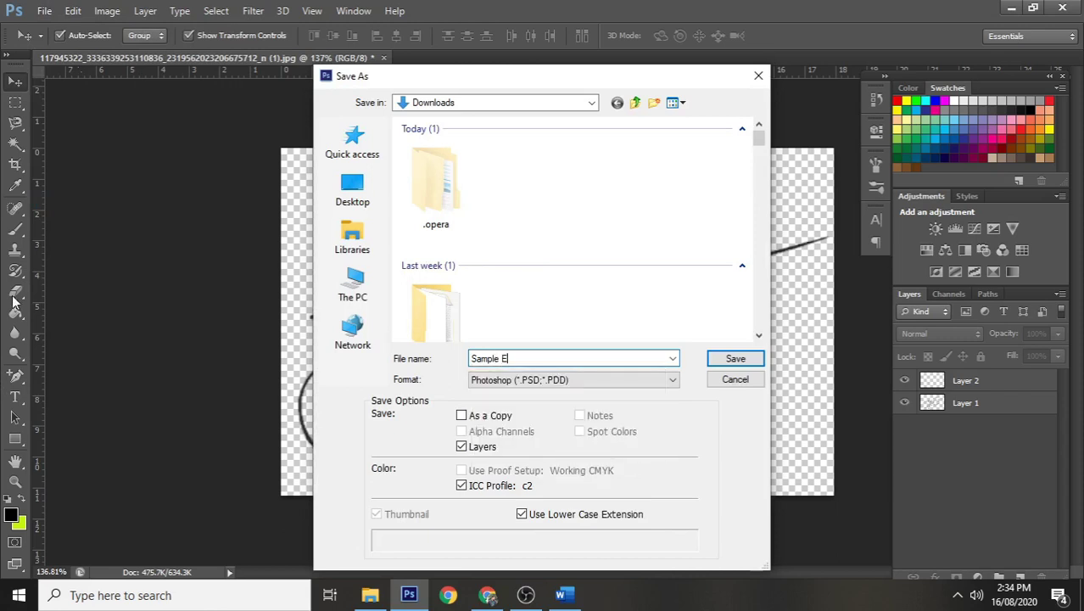
type("-Sign")
left_click(642, 381)
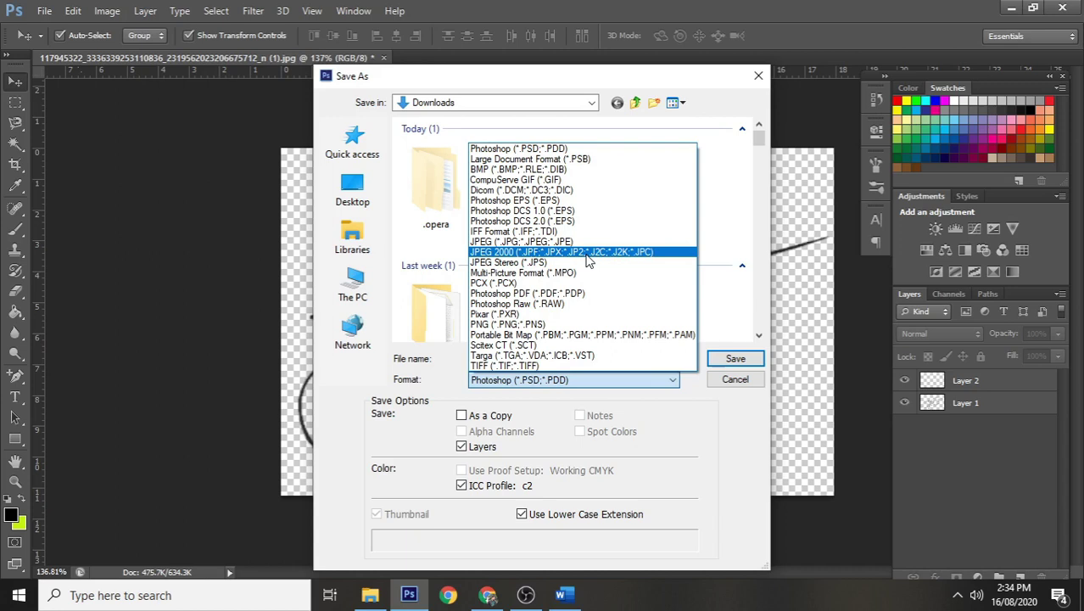
left_click(581, 324)
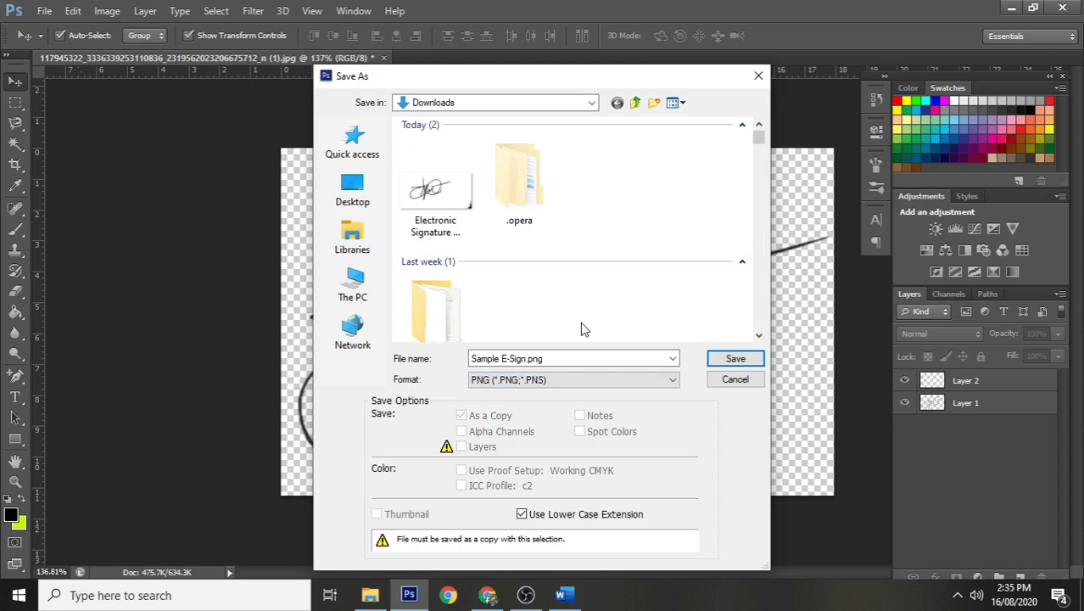
left_click(737, 359)
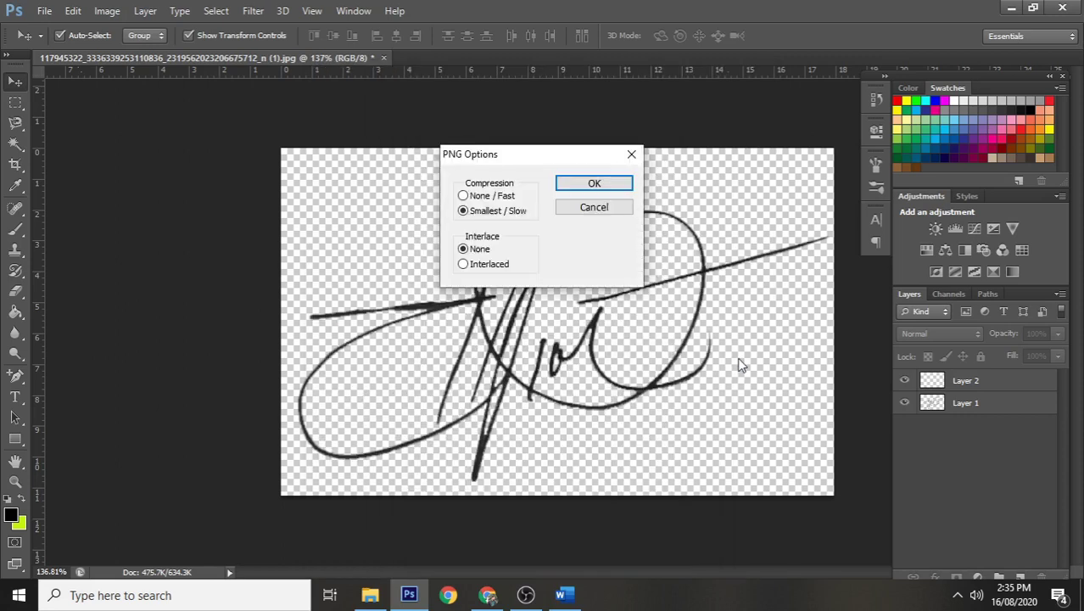
left_click(622, 181)
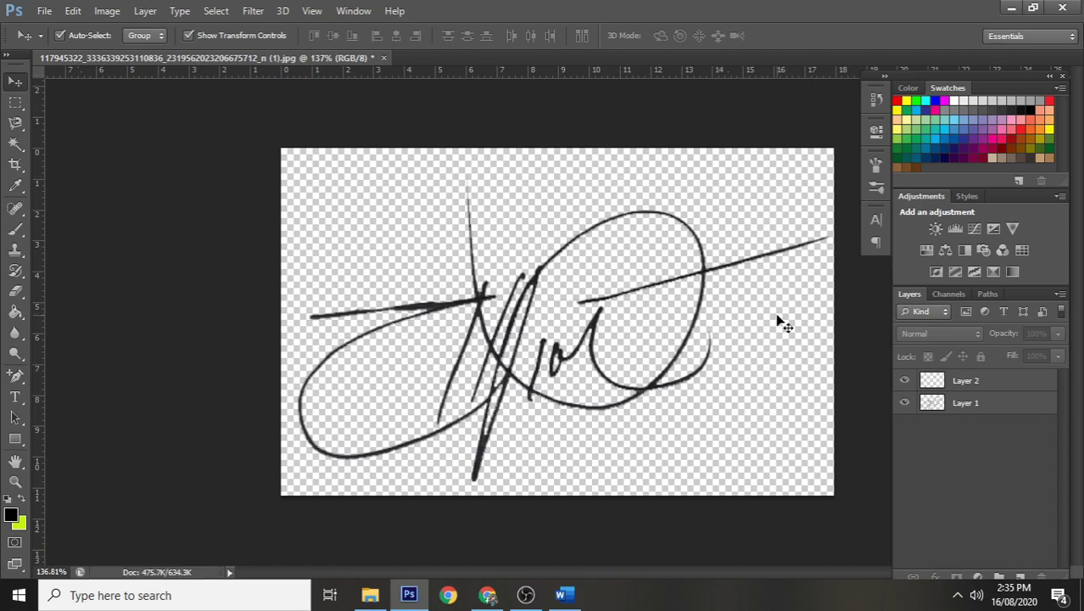
- Switch to the Word letter and place the cursor on the empty line above the name
left_click(561, 598)
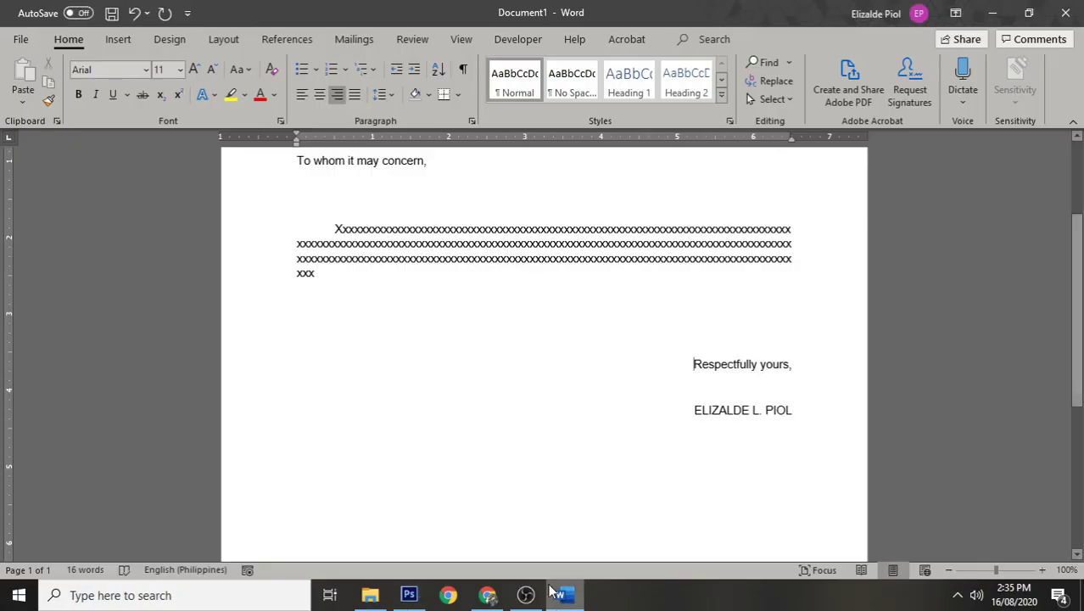
scroll(526, 456, "up", 1)
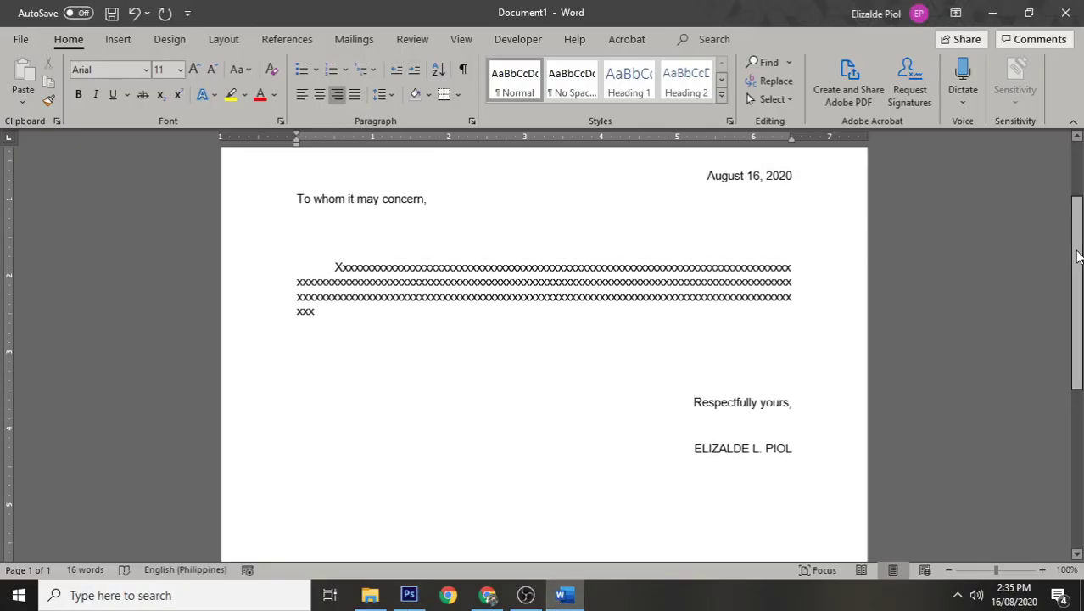
mouse_move(1077, 236)
left_mouse_down()
mouse_move(1080, 185)
mouse_move(1073, 297)
mouse_move(1078, 226)
left_mouse_up()
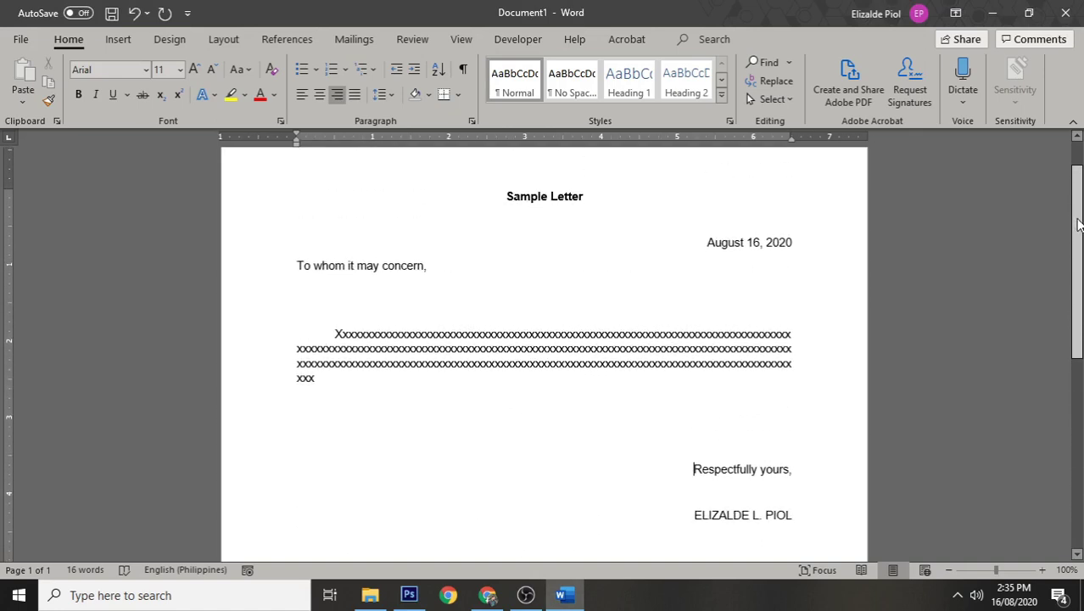
left_click(737, 496)
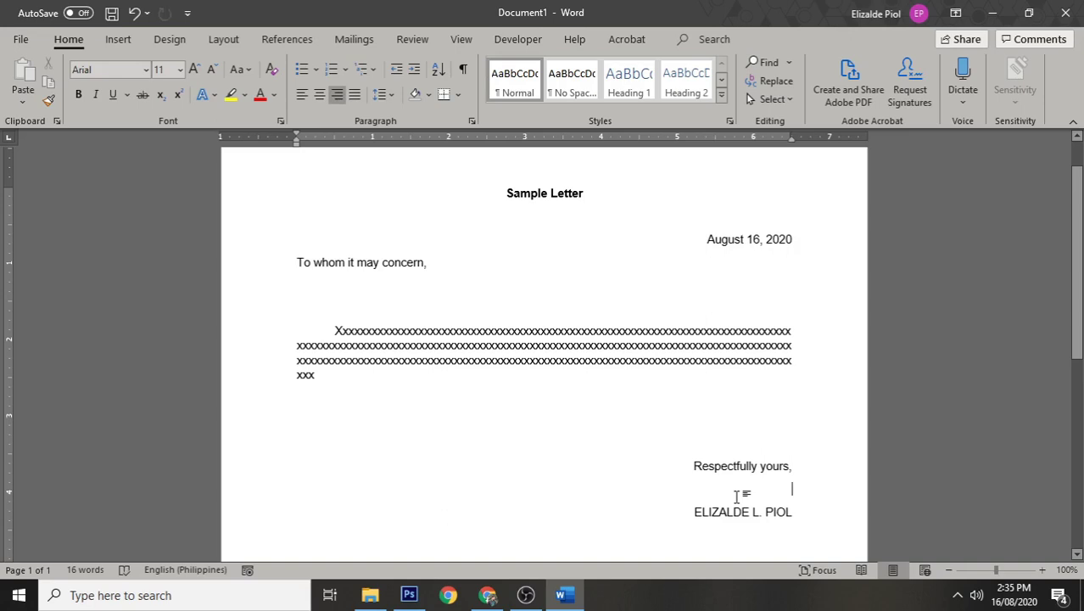
- Insert Sample E-Sign.png from Downloads as a picture
left_click(121, 39)
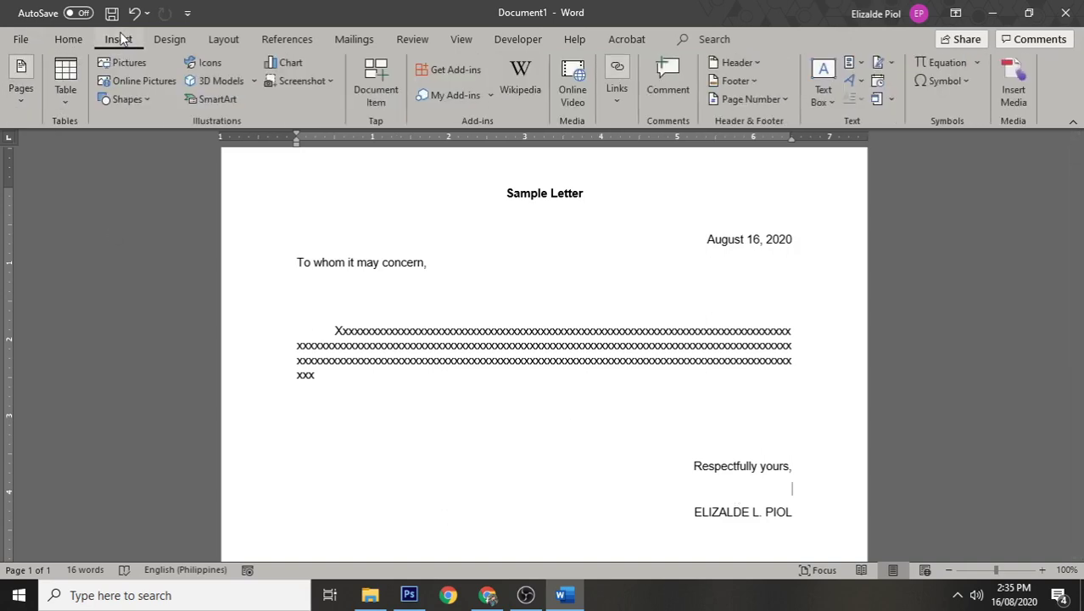
left_click(126, 63)
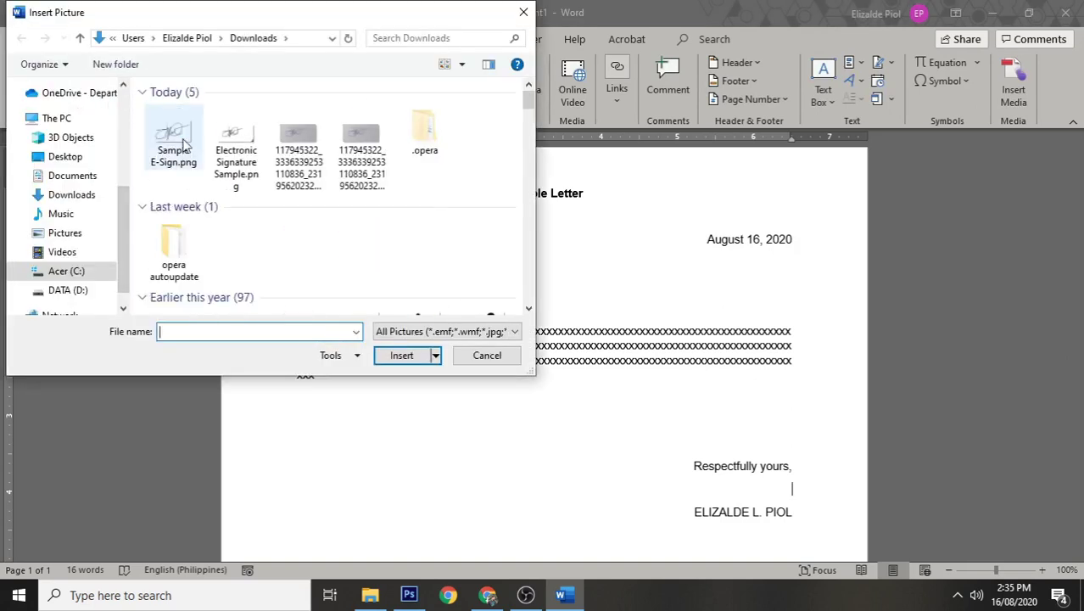
left_click(175, 128)
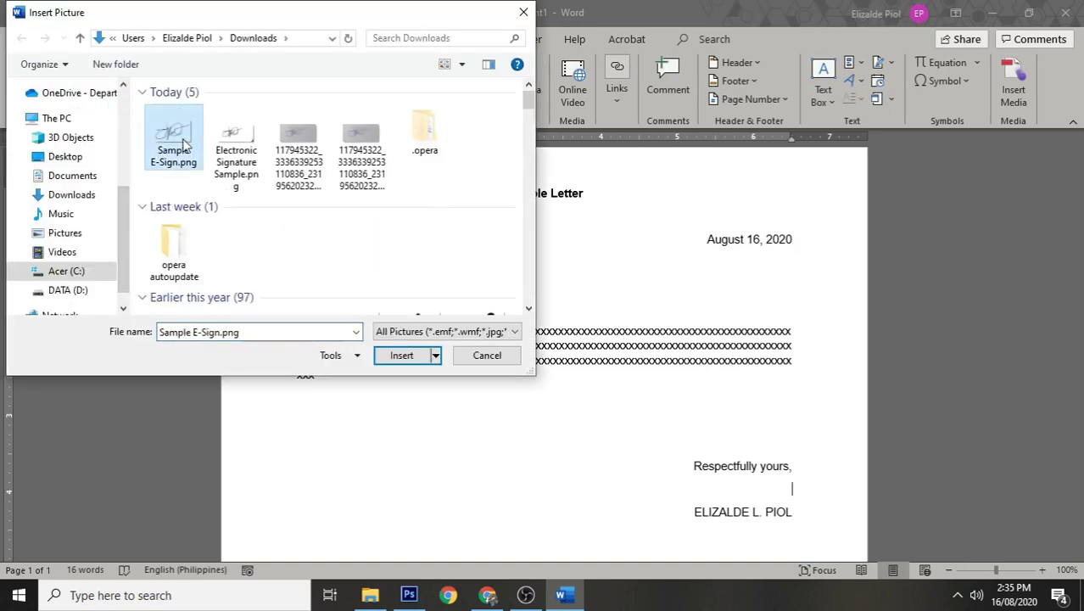
left_click(403, 355)
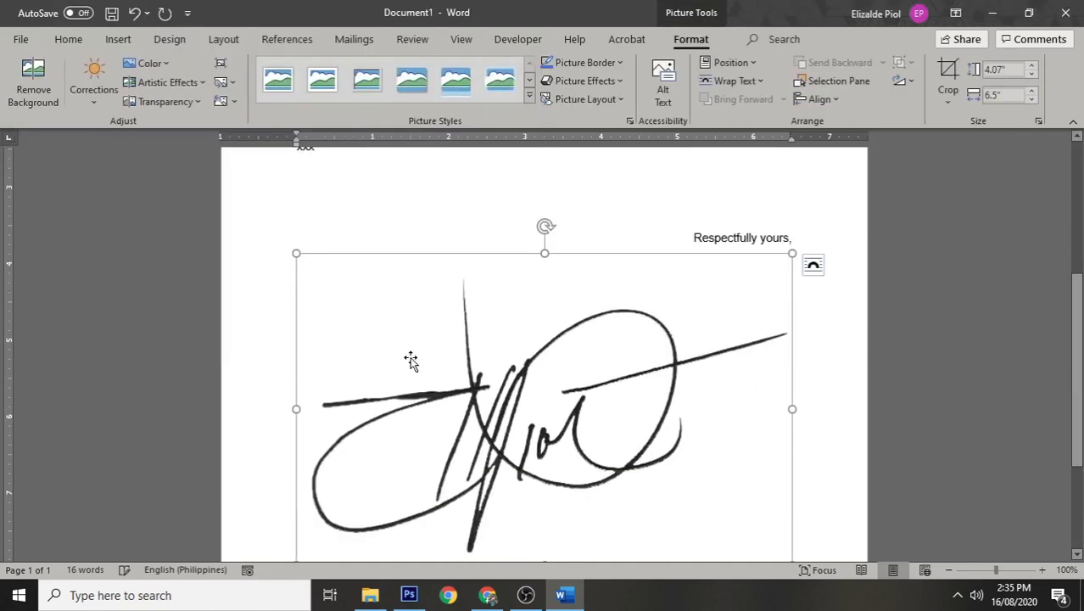
- Shrink the signature picture with its corner handle to 1.38" × 2.21"
scroll(412, 360, "down", 2)
scroll(413, 359, "down", 2)
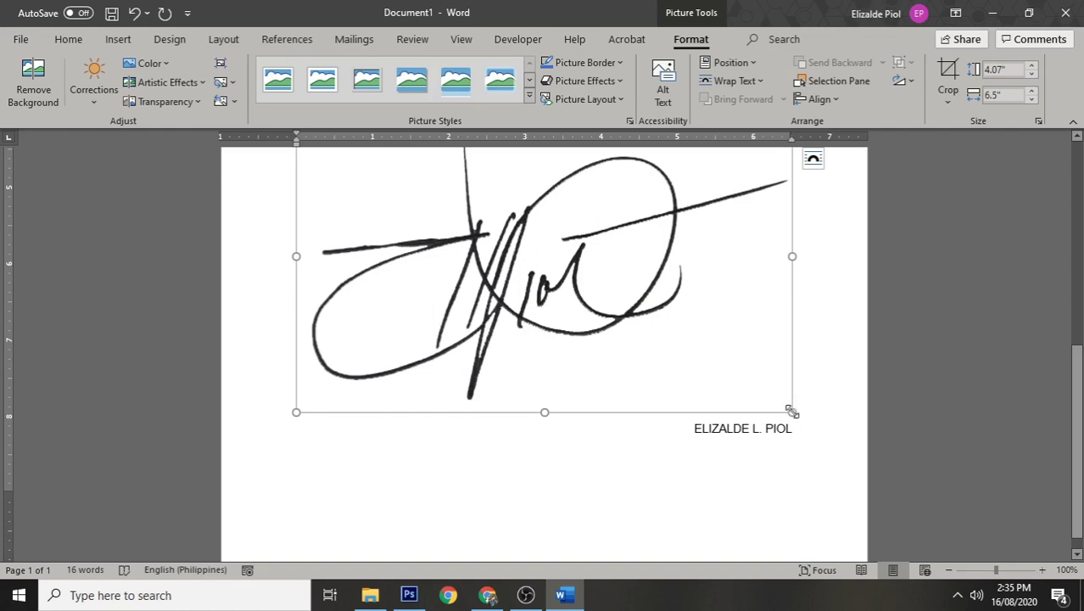
left_click_drag(792, 412, 613, 259)
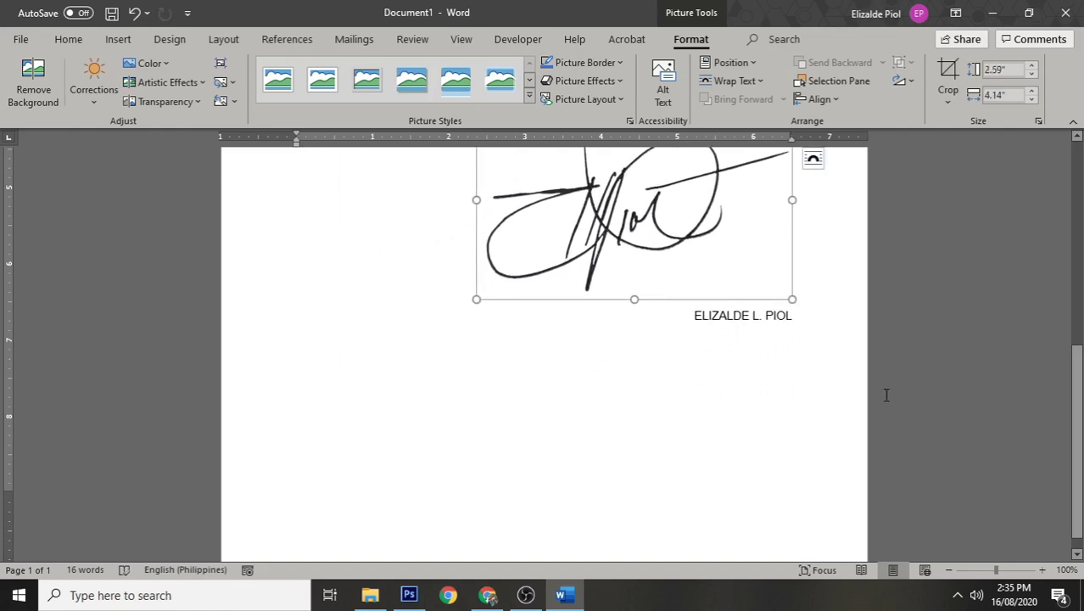
scroll(885, 395, "up", 2)
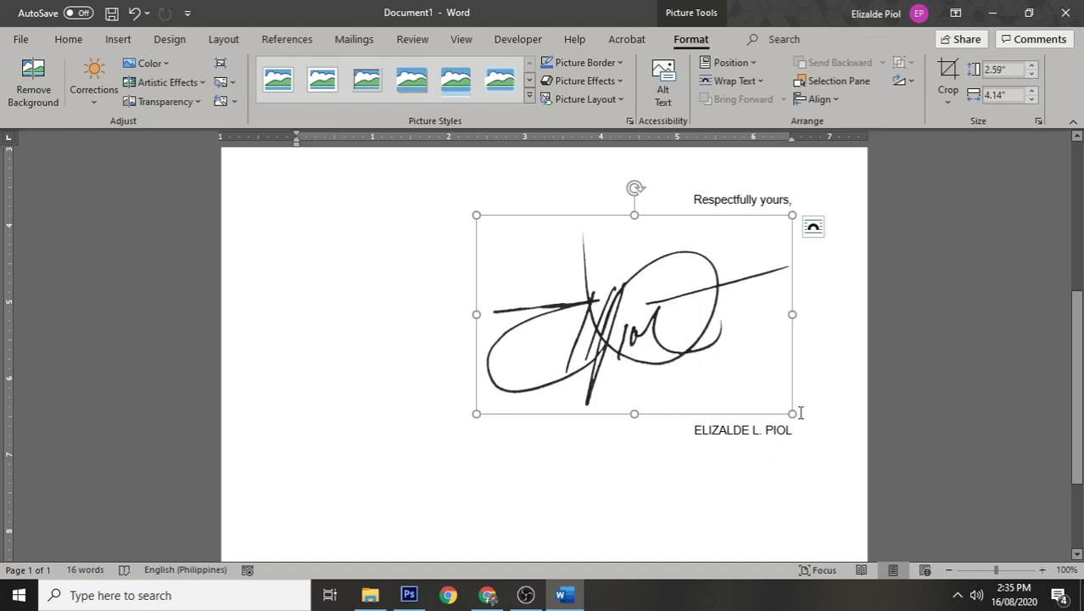
mouse_move(793, 413)
left_mouse_down()
mouse_move(787, 330)
mouse_move(645, 242)
left_mouse_up()
- Set the signature's wrapping to In Front of Text and shrink it to 0.74" × 1.18"
left_click(812, 227)
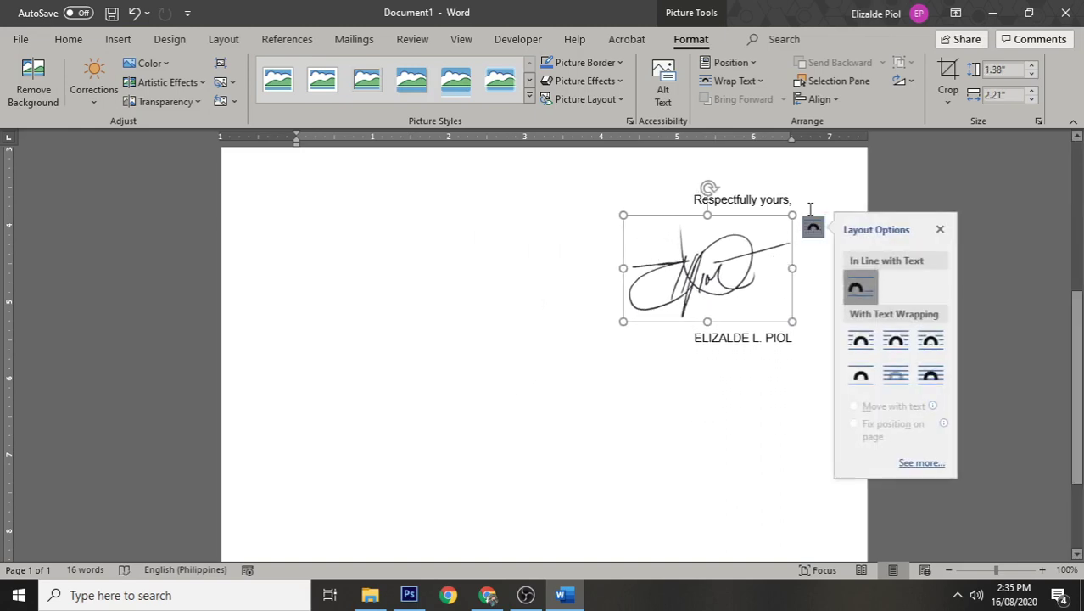
left_click(896, 375)
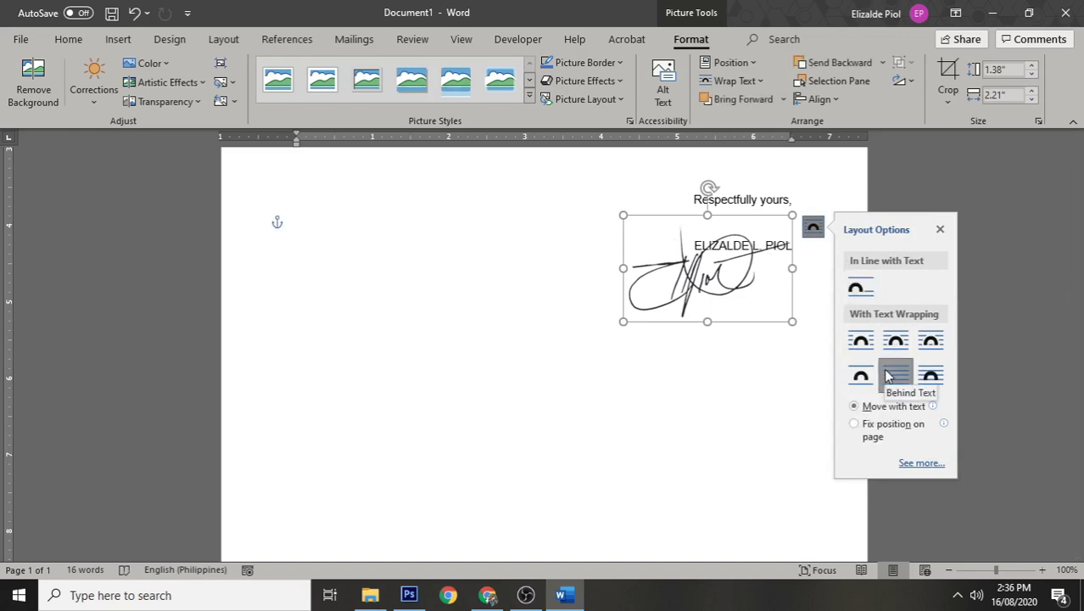
left_click(929, 344)
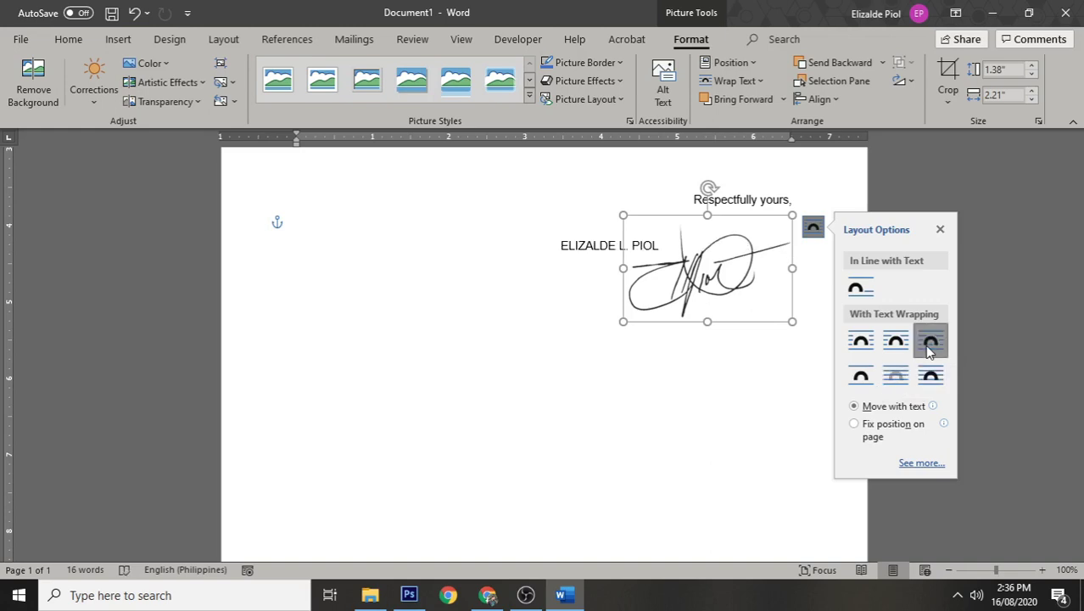
left_click(928, 373)
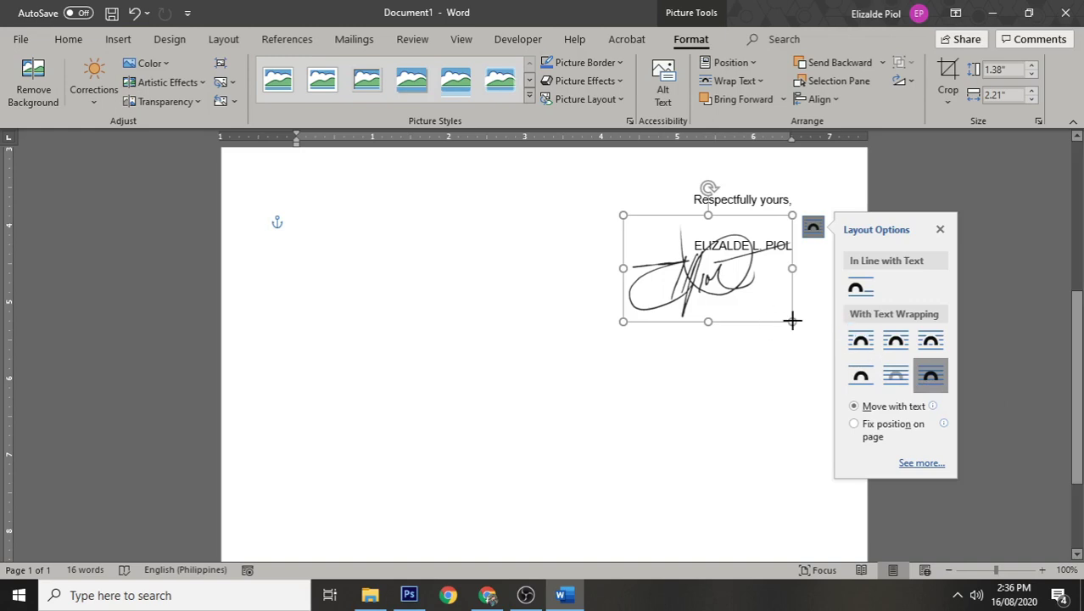
mouse_move(791, 320)
left_mouse_down()
mouse_move(682, 244)
mouse_move(712, 254)
mouse_move(715, 269)
mouse_move(676, 254)
mouse_move(748, 236)
left_mouse_up()
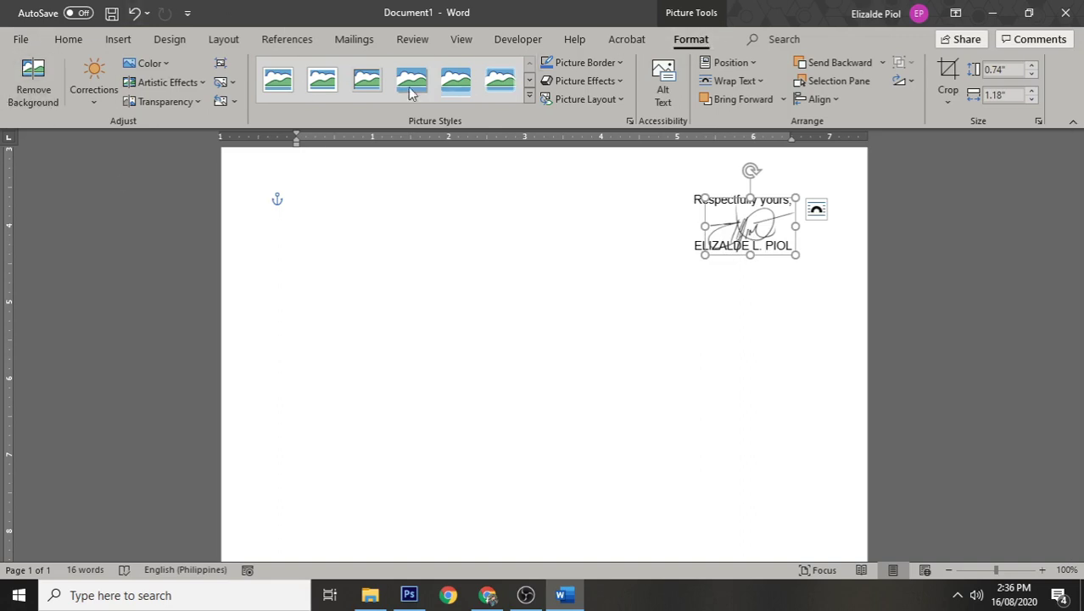
left_click(164, 67)
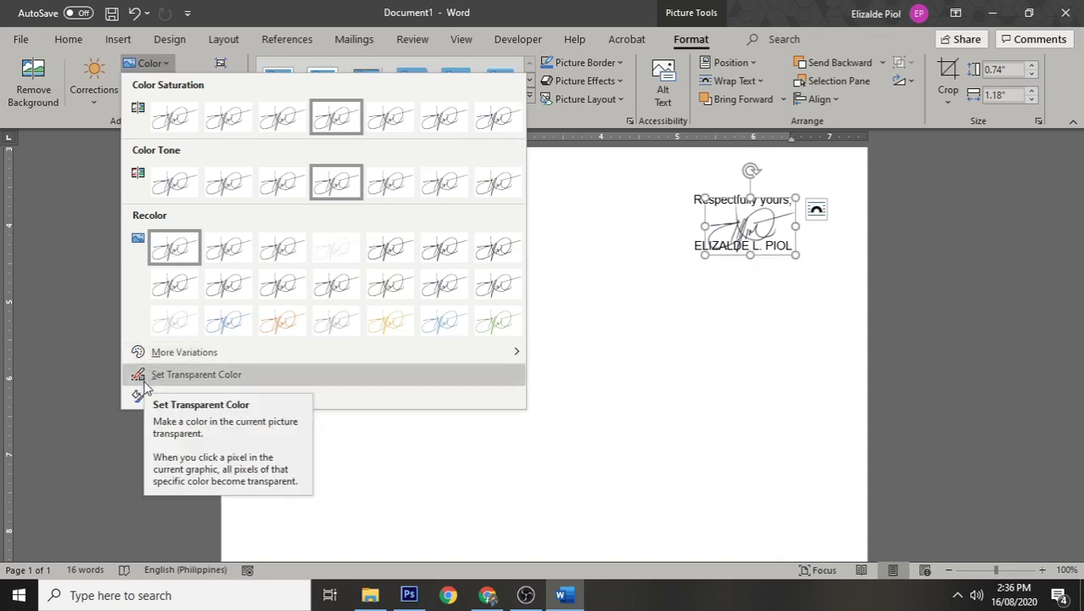
- Boost the signature's colour saturation to 400%
mouse_move(218, 351)
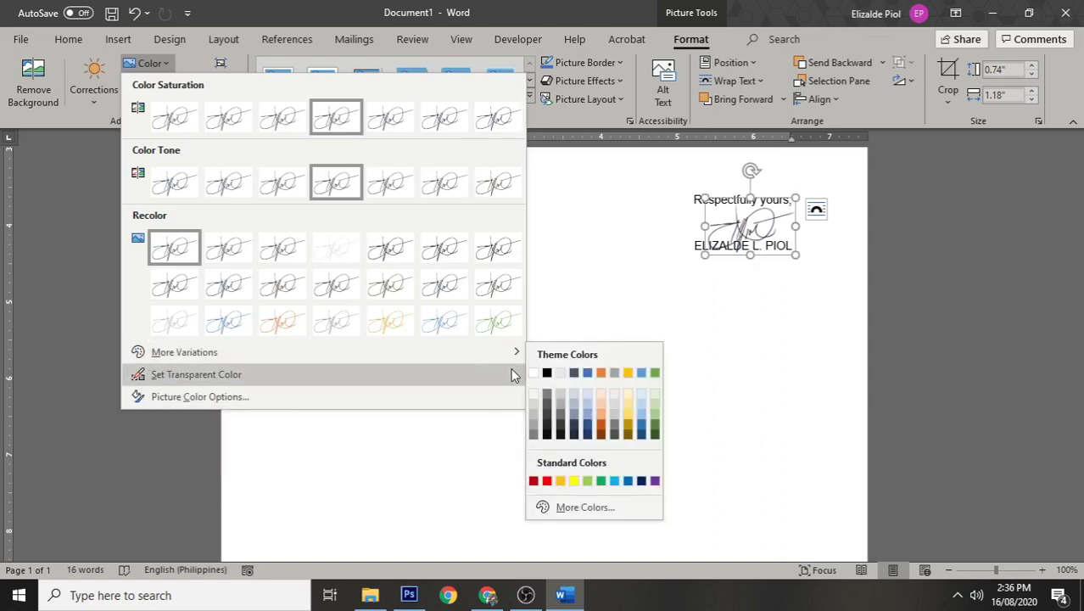
left_click(547, 374)
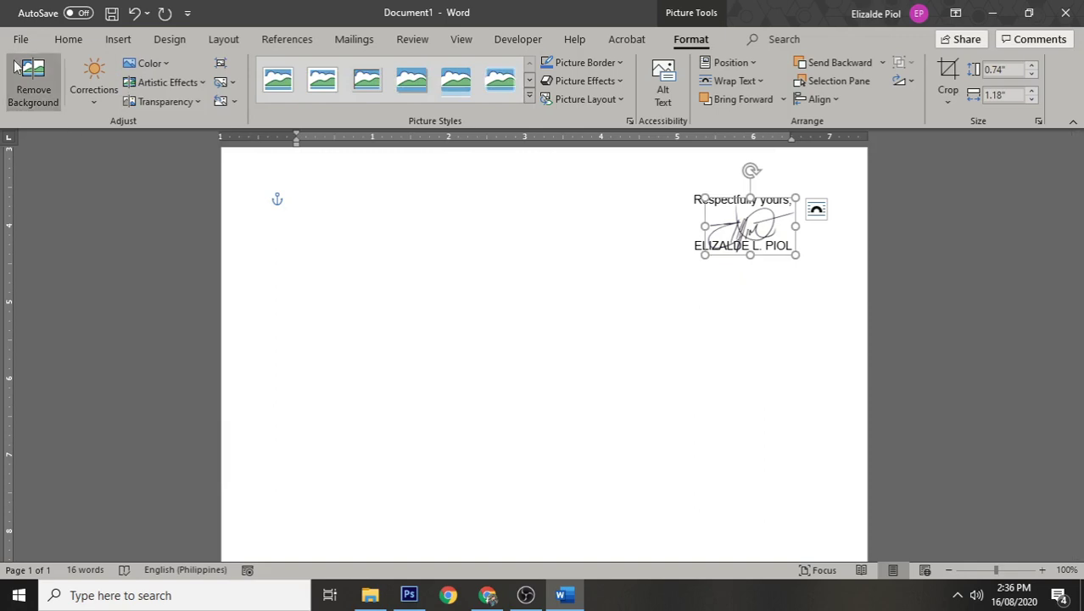
left_click(149, 64)
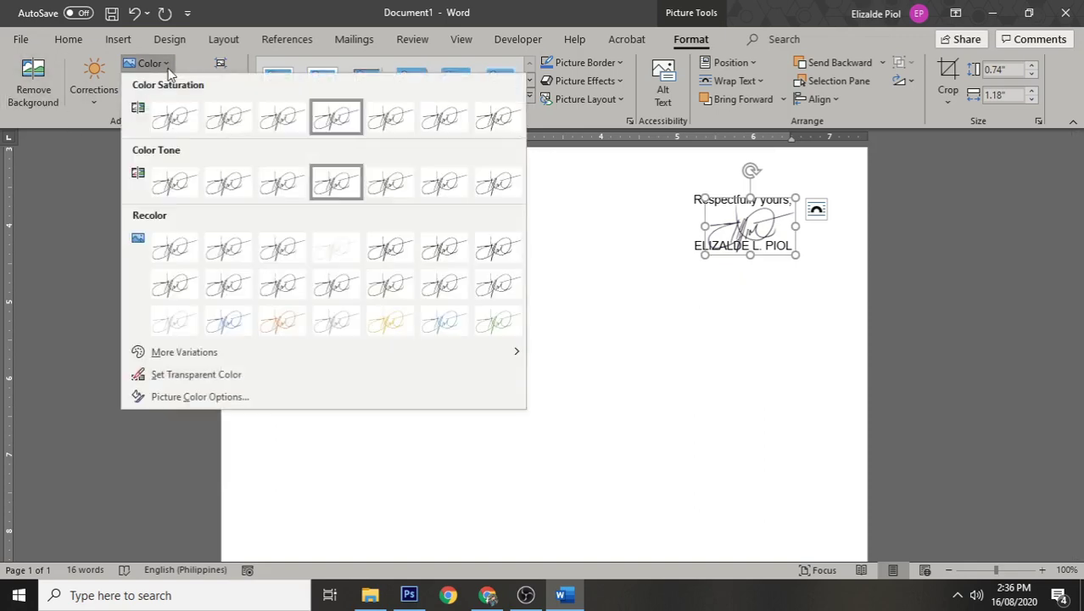
left_click(501, 119)
left_click(1009, 570)
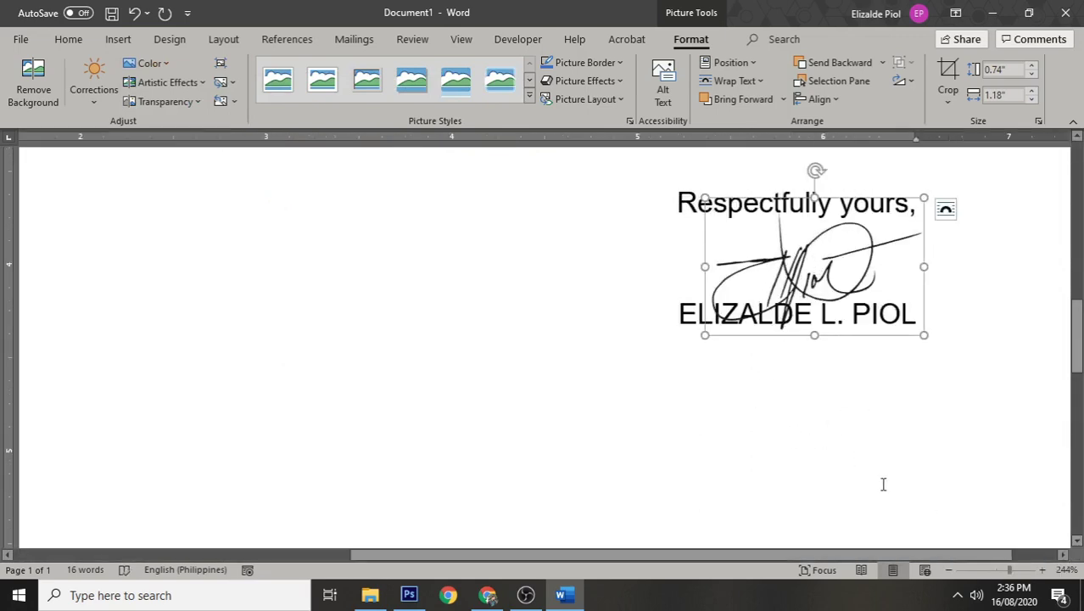
left_click_drag(936, 555, 998, 557)
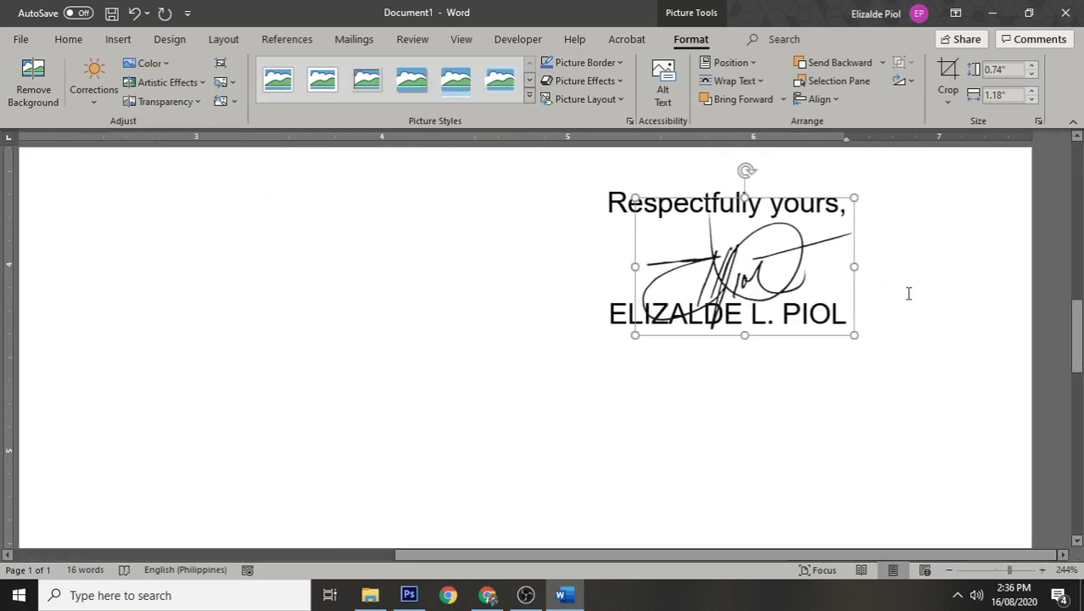
left_click(925, 215)
left_click(790, 246)
left_click_drag(735, 561, 716, 561)
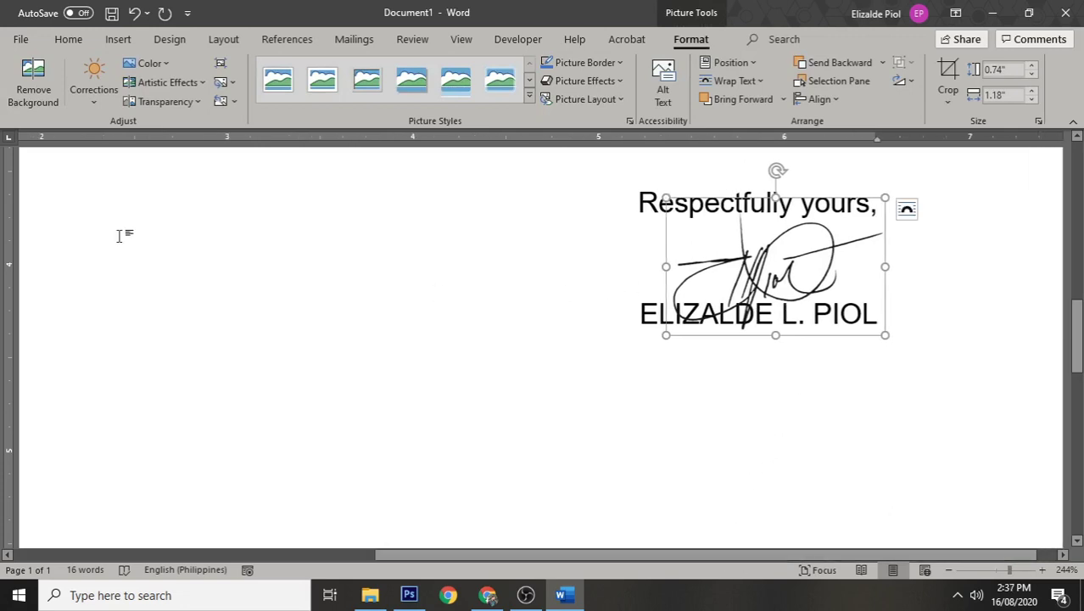
- Recolor the signature with the Blue, Accent color 1 Light preset
left_click(166, 64)
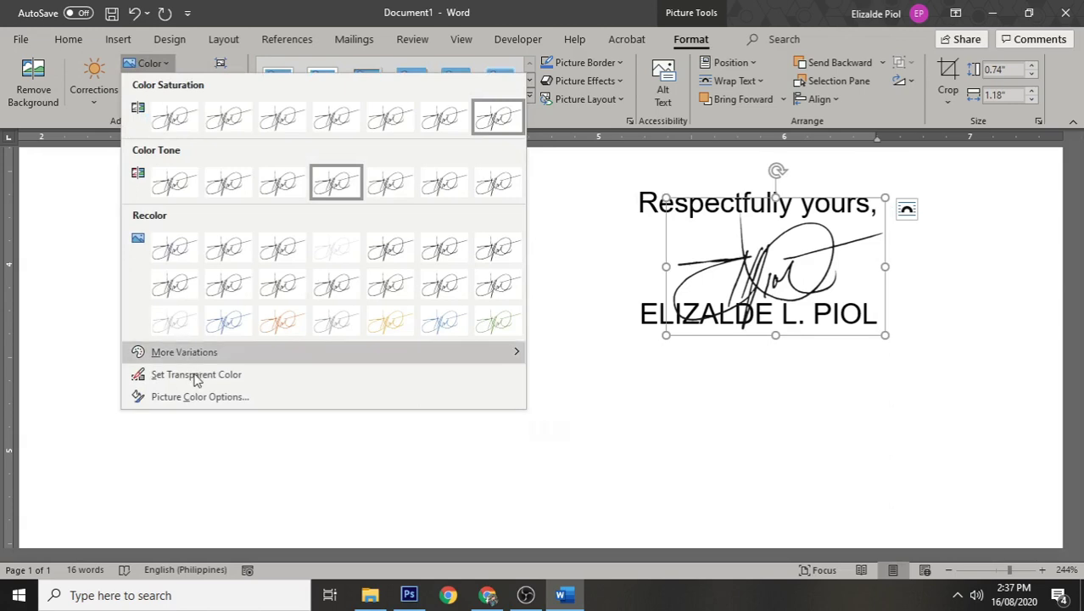
mouse_move(204, 358)
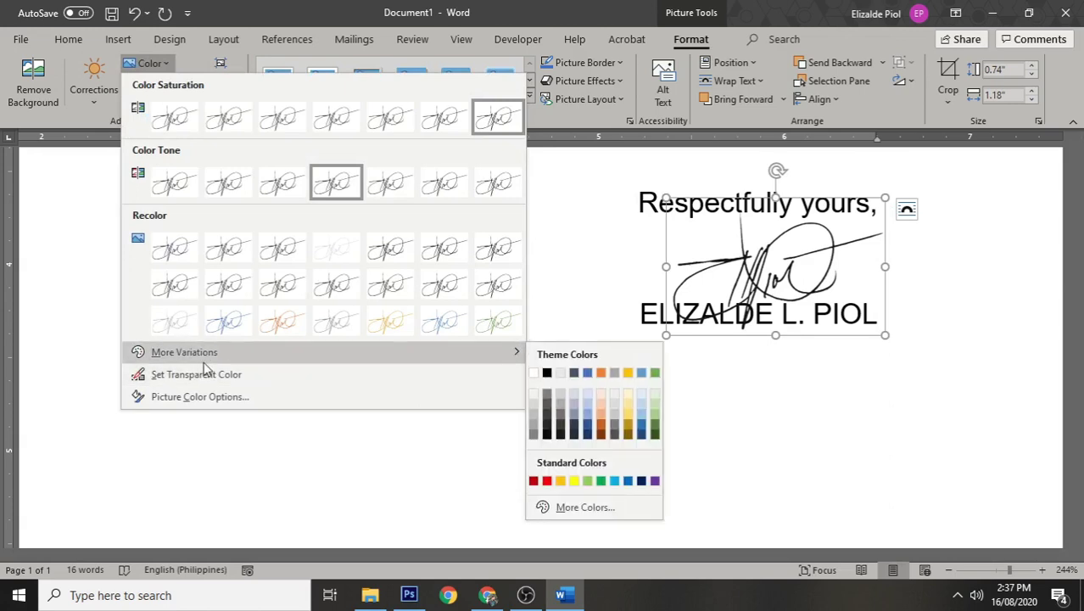
left_click(628, 480)
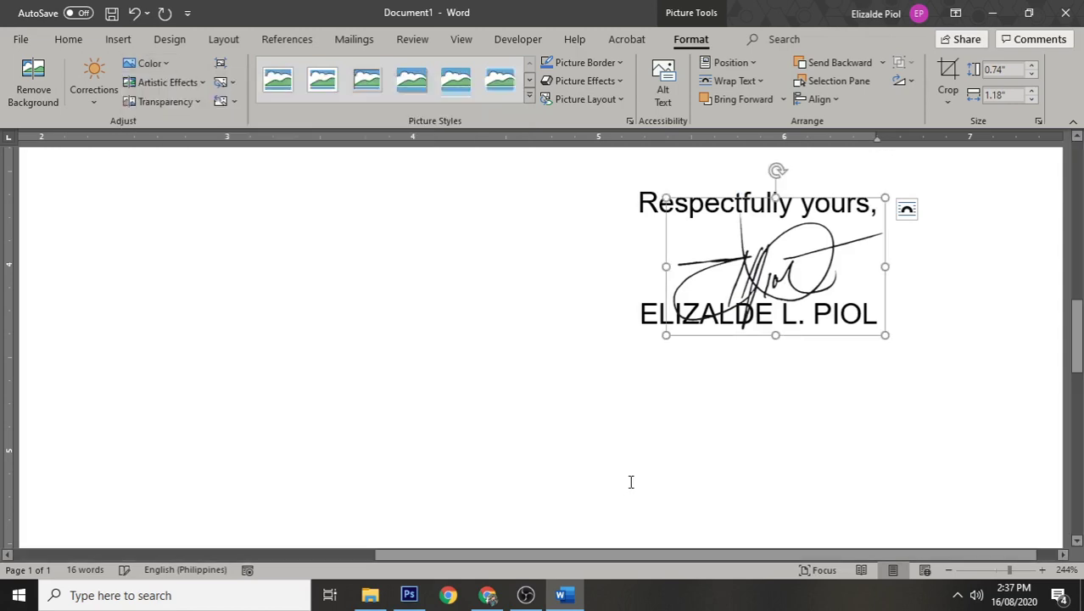
left_click(149, 63)
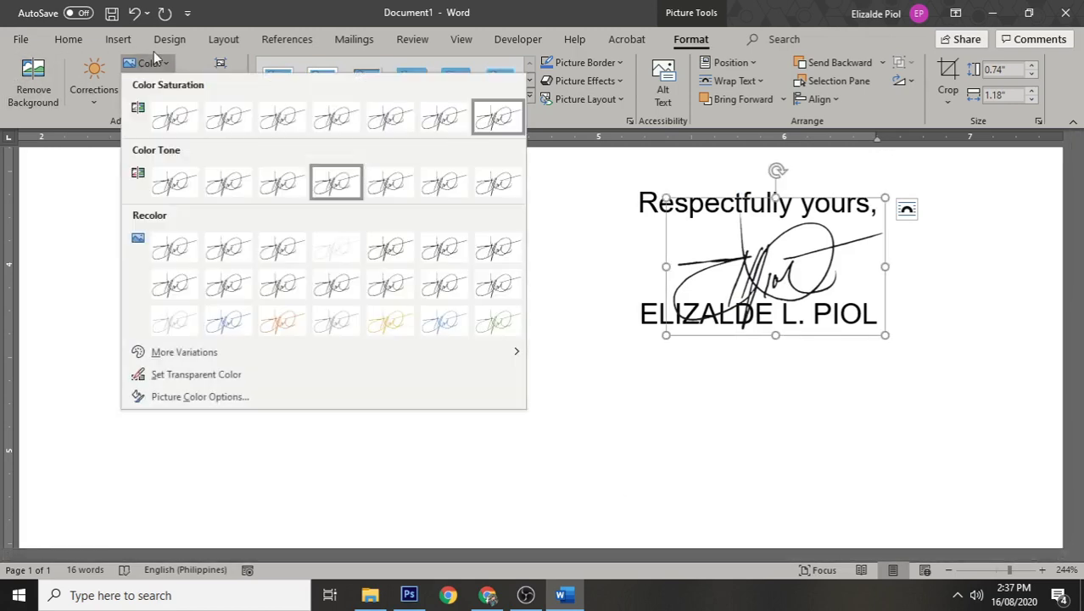
left_click(234, 338)
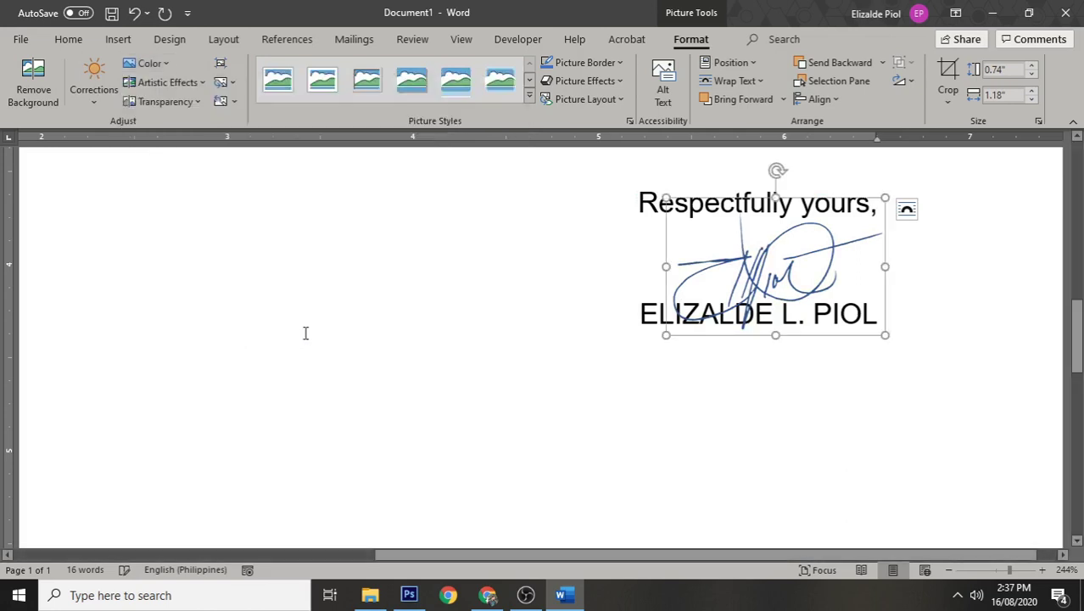
- Deselect the signature and zoom the page out to 120%
left_click(777, 421)
left_click(777, 252)
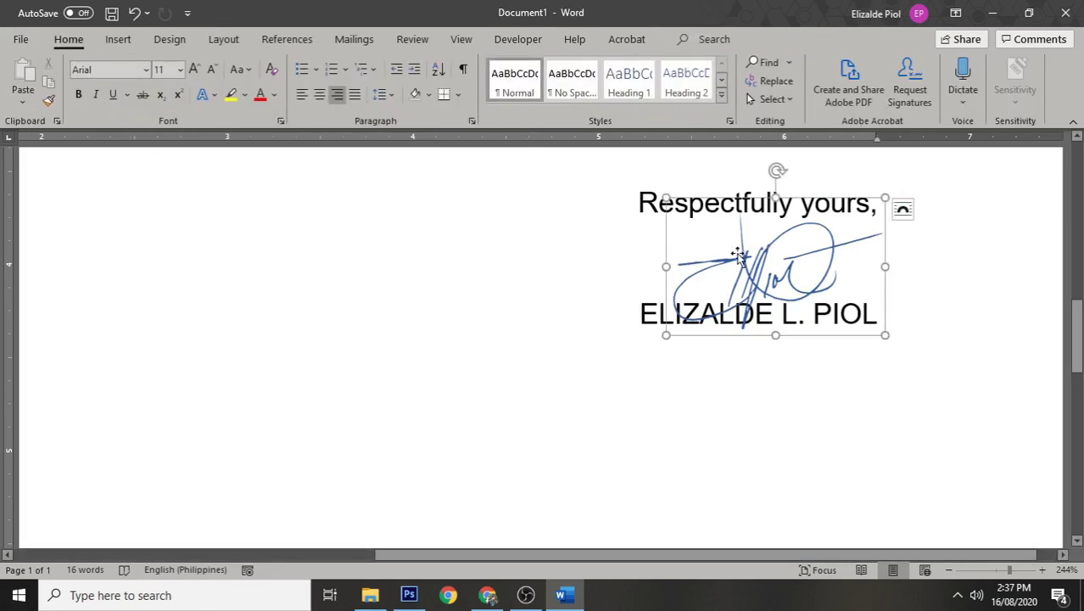
left_click(575, 330)
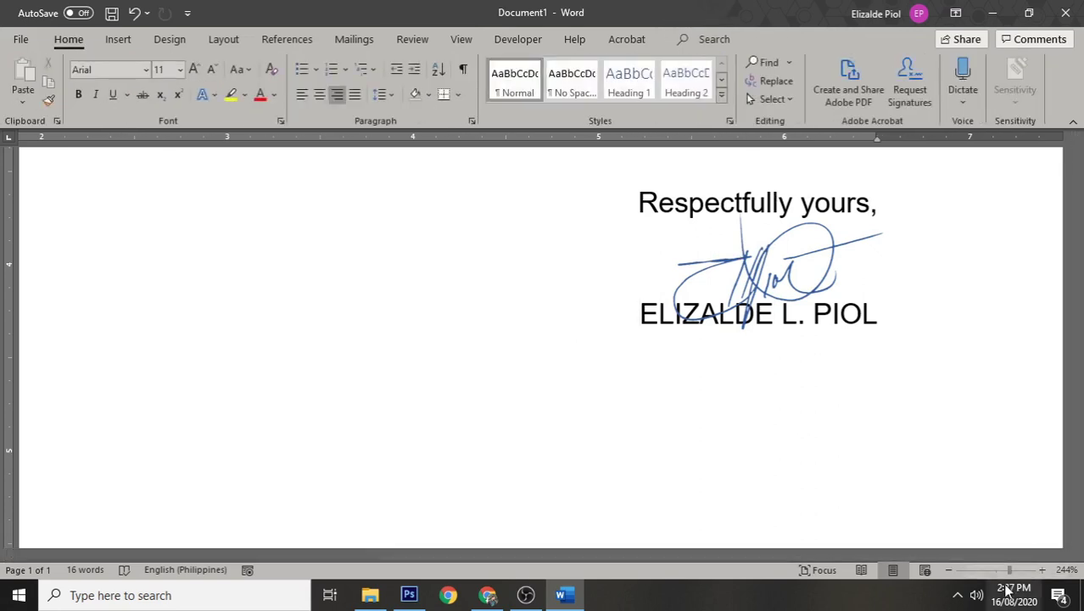
left_click(949, 572)
left_click(950, 571)
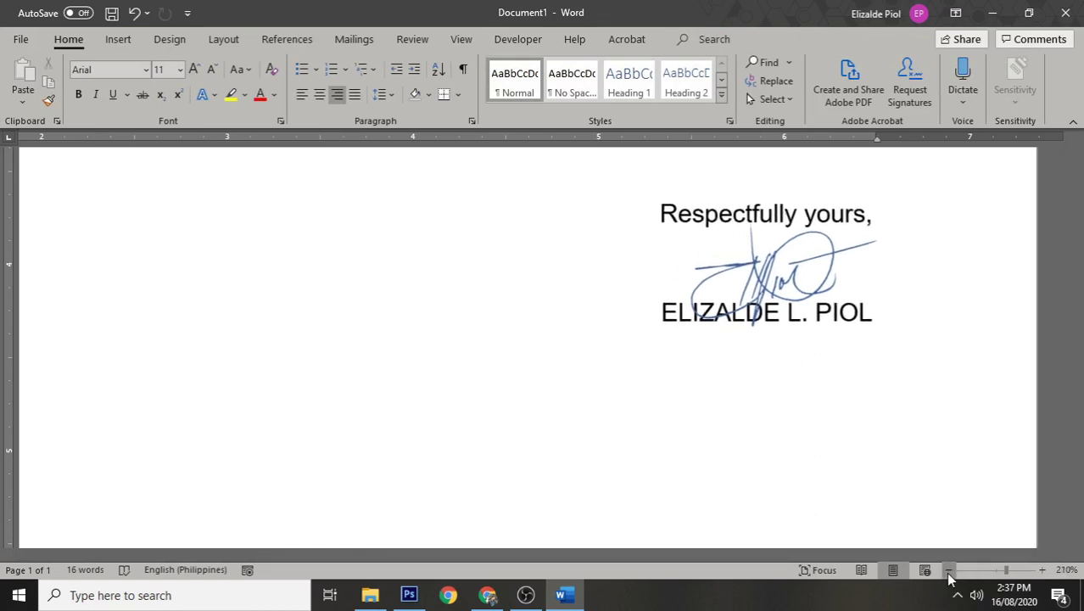
left_click(949, 572)
left_click(949, 571)
left_click(949, 571)
left_click(949, 572)
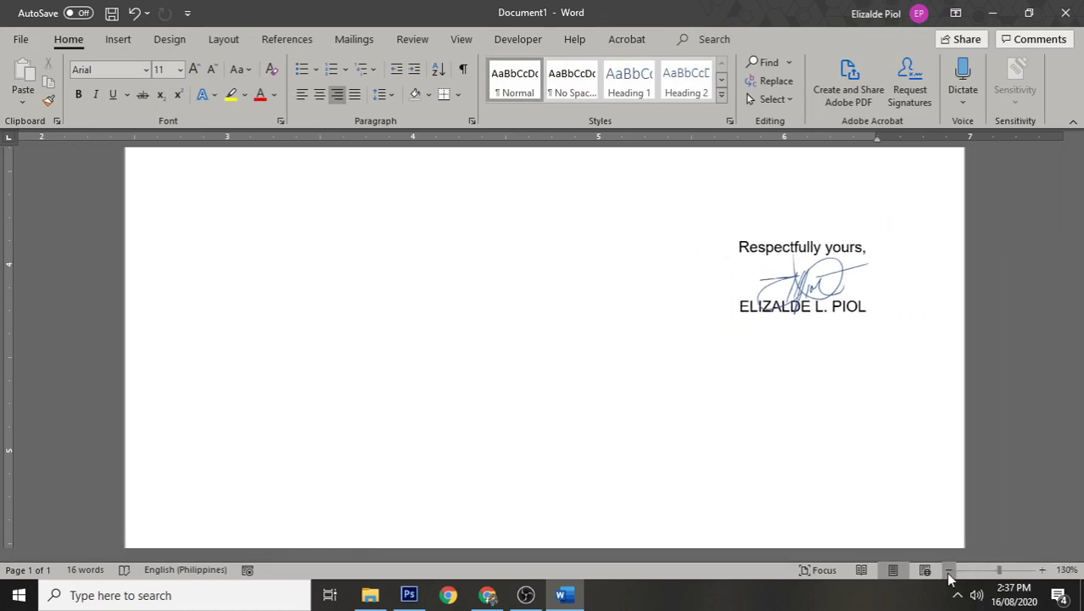
left_click(949, 572)
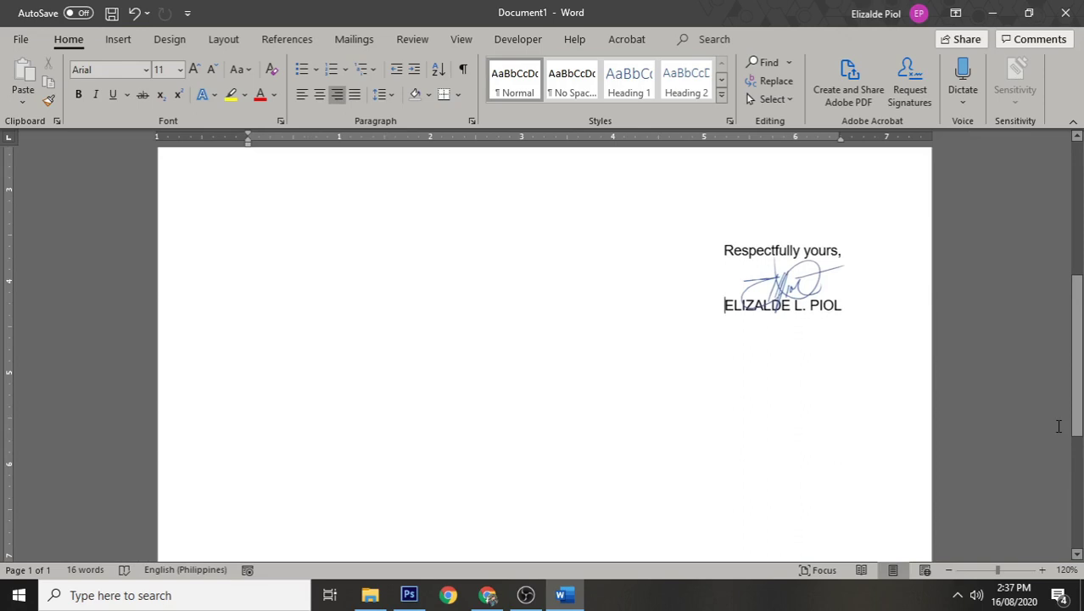
- Scroll through the letter to review the blue signature above the typed name
left_click_drag(1077, 388, 1079, 246)
scroll(772, 391, "down", 3)
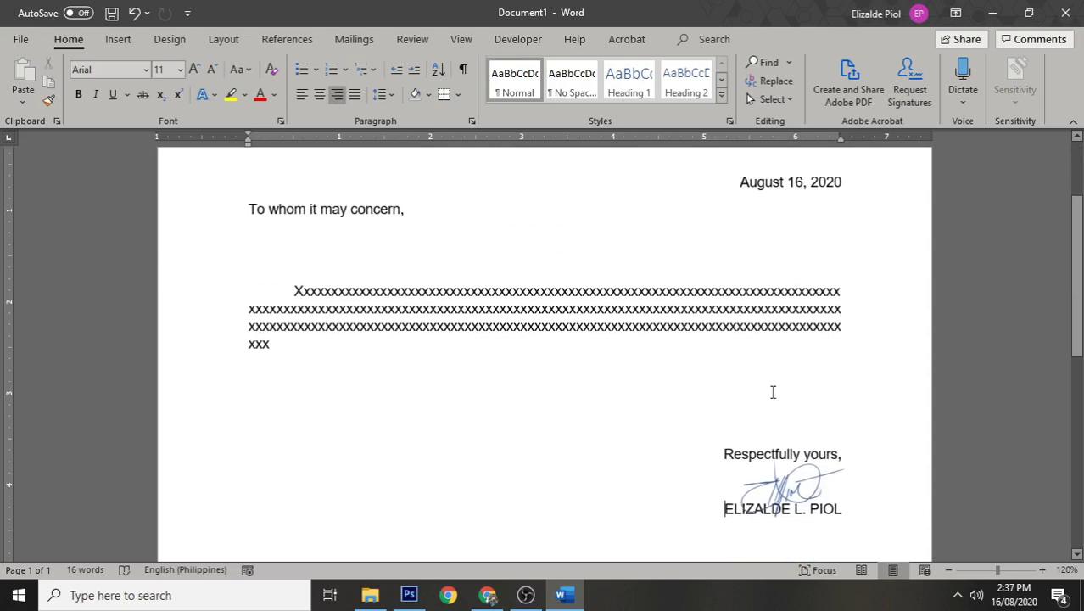
scroll(773, 392, "up", 2)
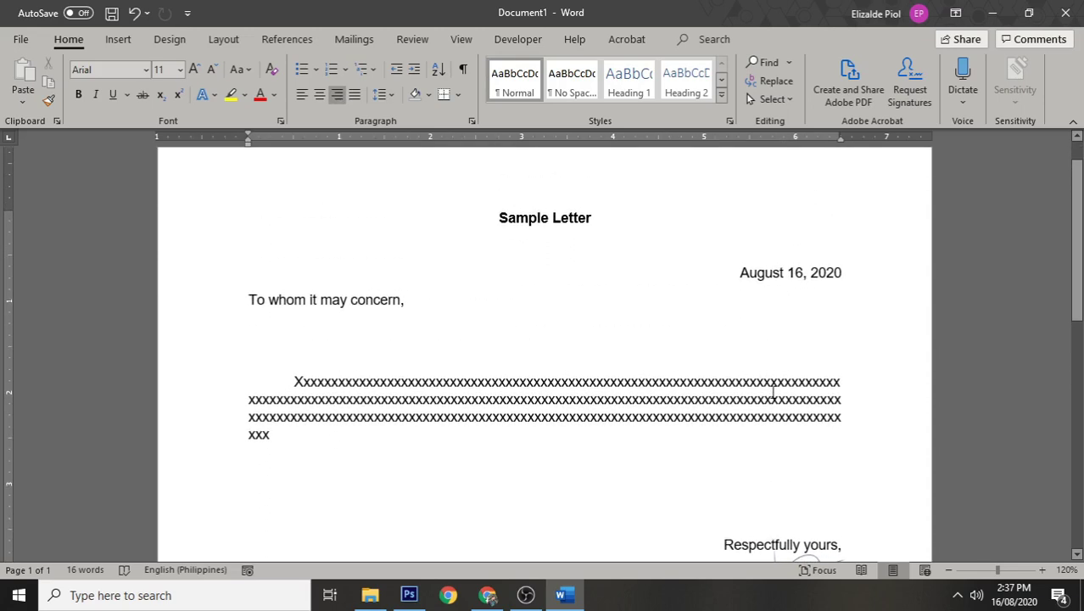
scroll(773, 392, "down", 3)
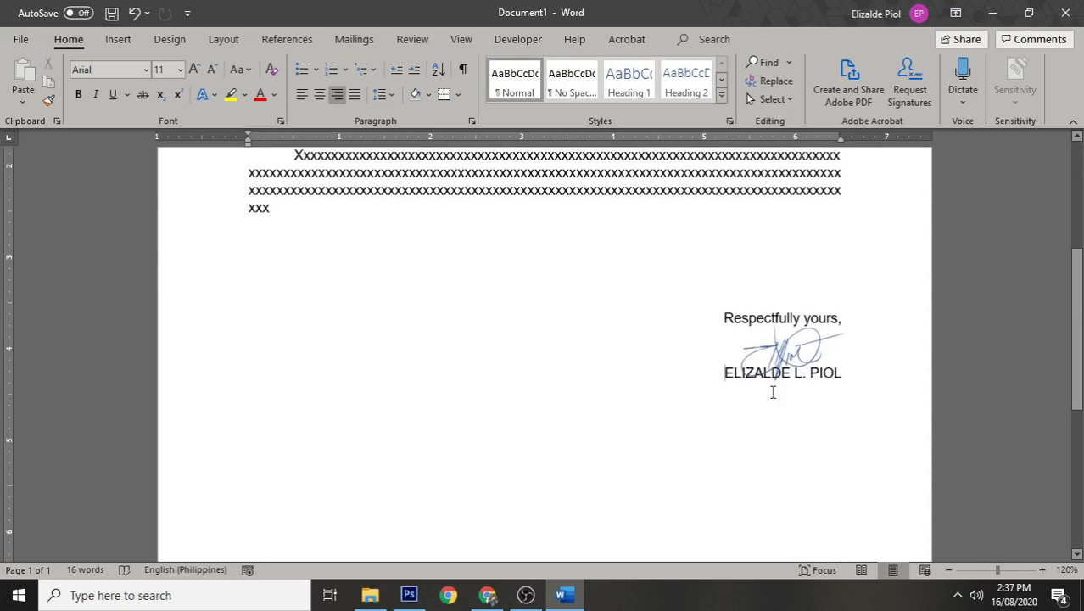